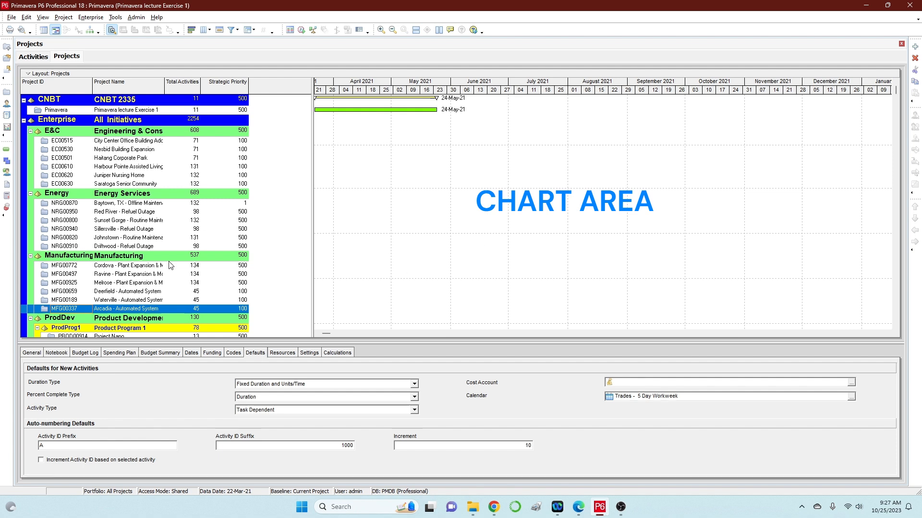
left_click(174, 404)
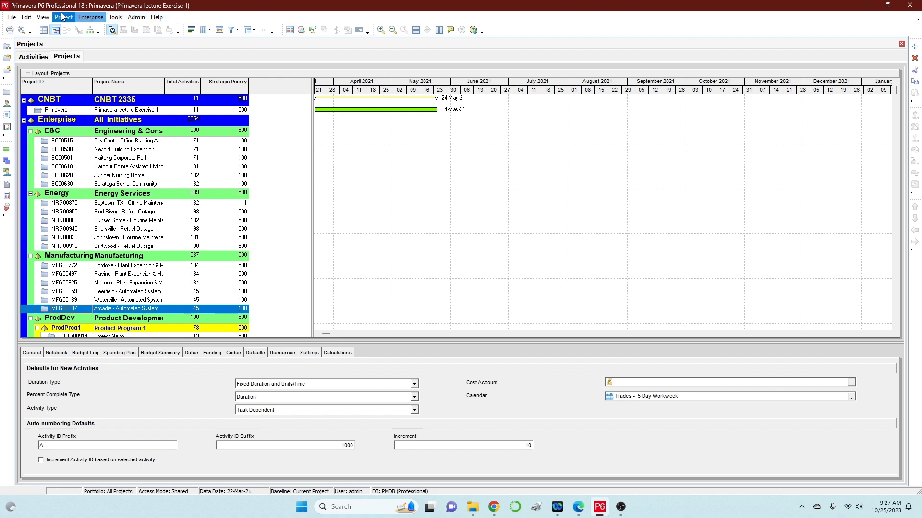
left_click(28, 18)
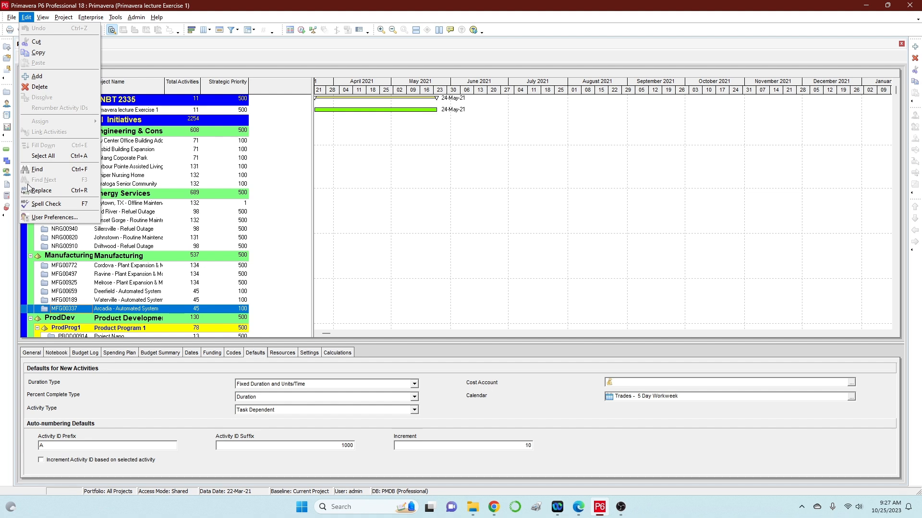
left_click(162, 43)
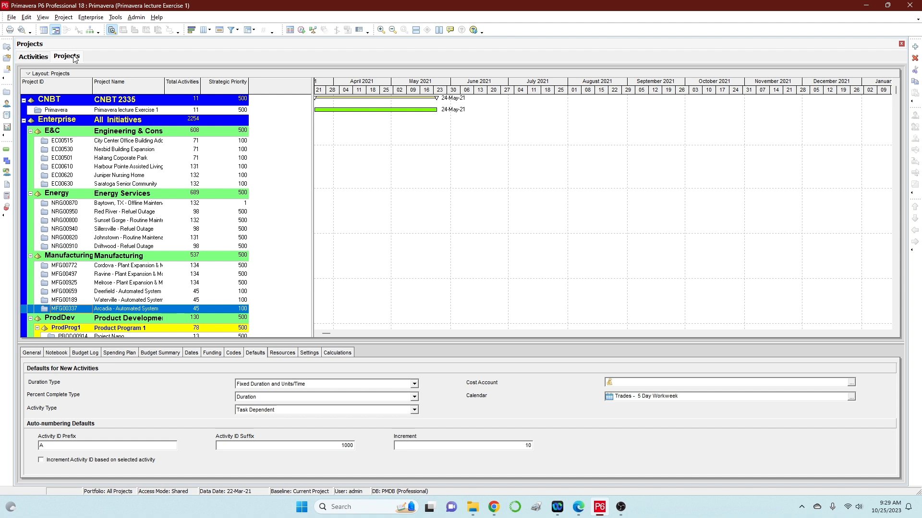
Step: View the work breakdown structure of the open project and return to the Projects view
left_click(8, 164)
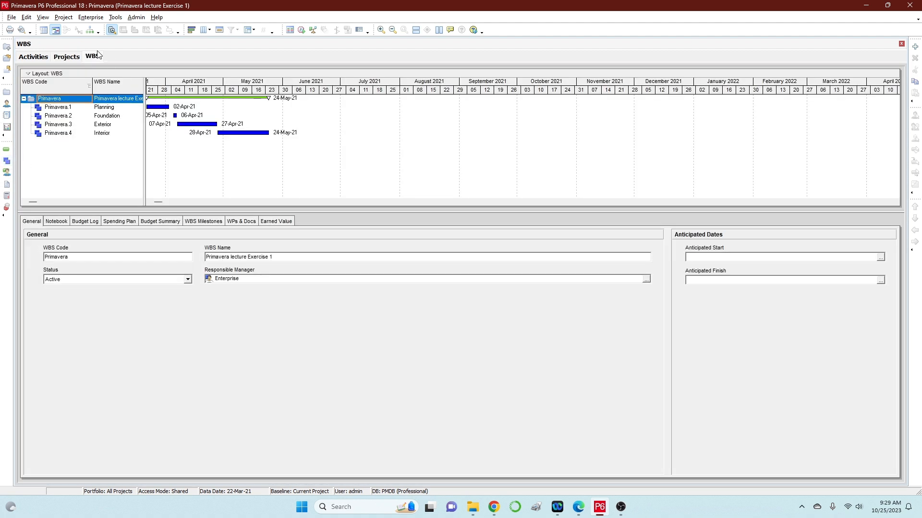
left_click(94, 57)
left_click(66, 57)
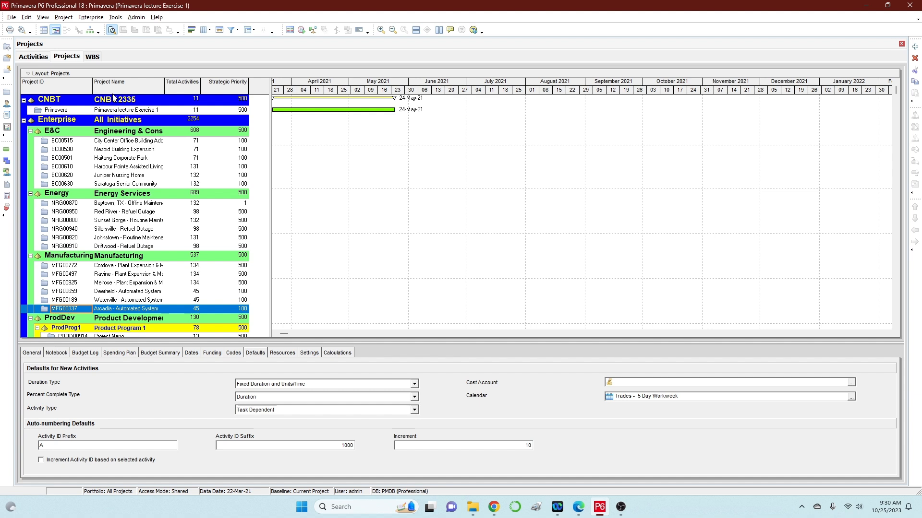
Step: Add a new element under CNBT in the Enterprise Project Structure with the EPS ID CNBT 2335 Fall 2023
left_click(88, 19)
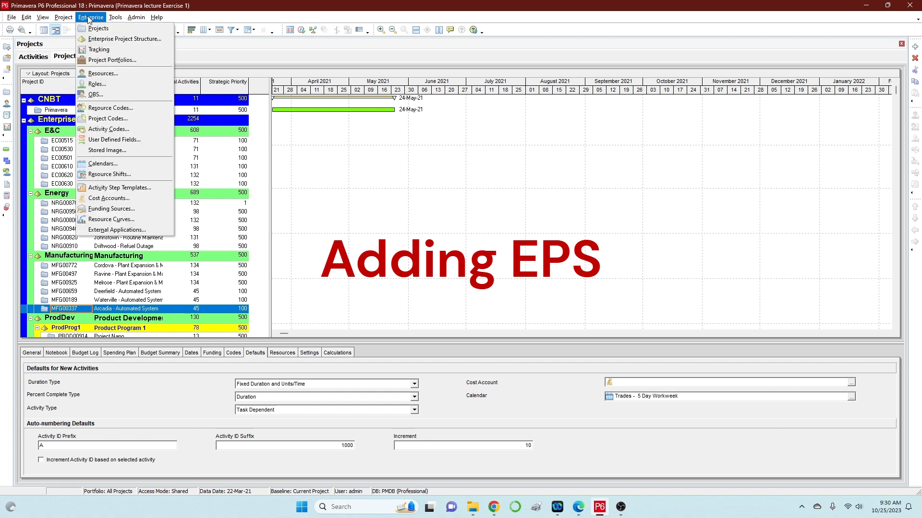
left_click(113, 42)
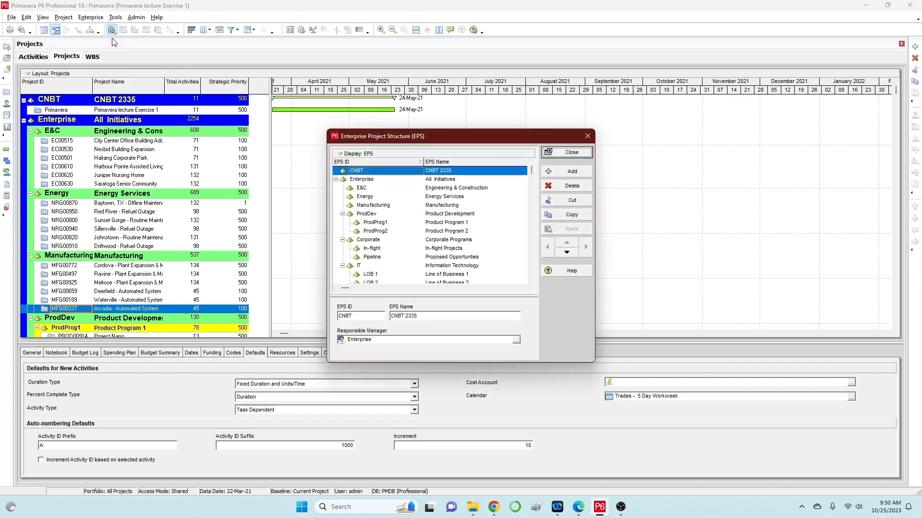
left_click_drag(492, 140, 438, 130)
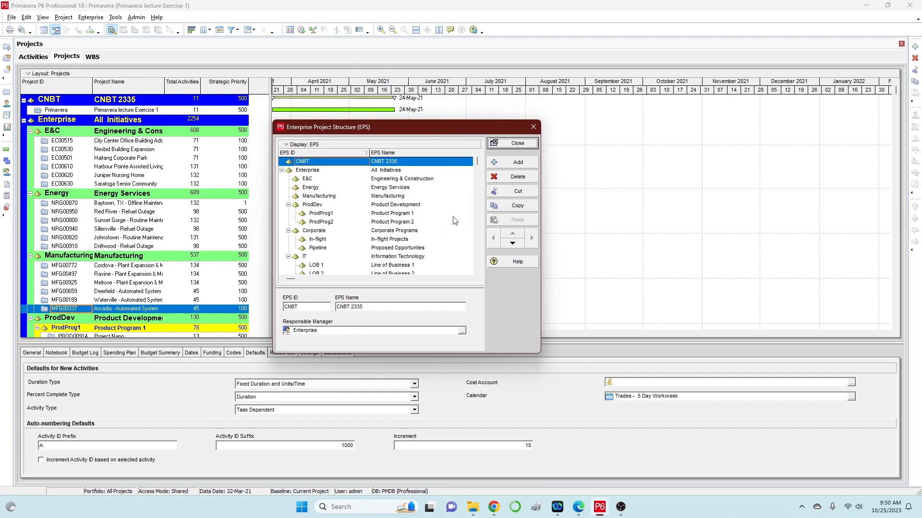
left_click(522, 163)
left_click(522, 163)
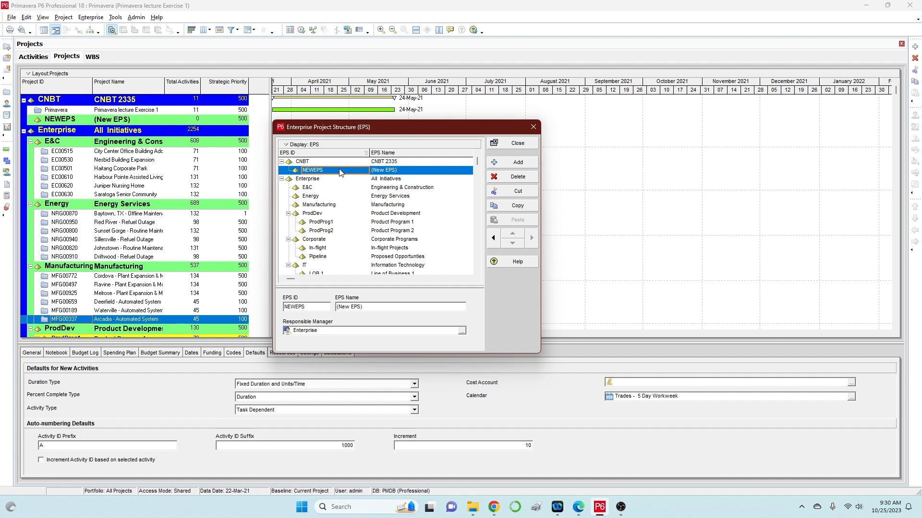
left_click(339, 171)
type("CNBT 2335 Fall 2023")
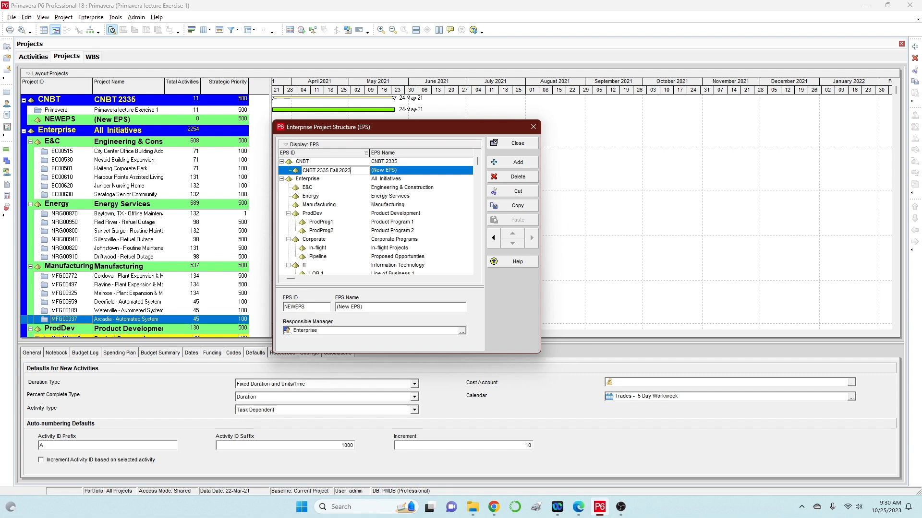
Step: Set the new element's EPS name to CNBT 2335 Fall 2023
left_click(416, 172)
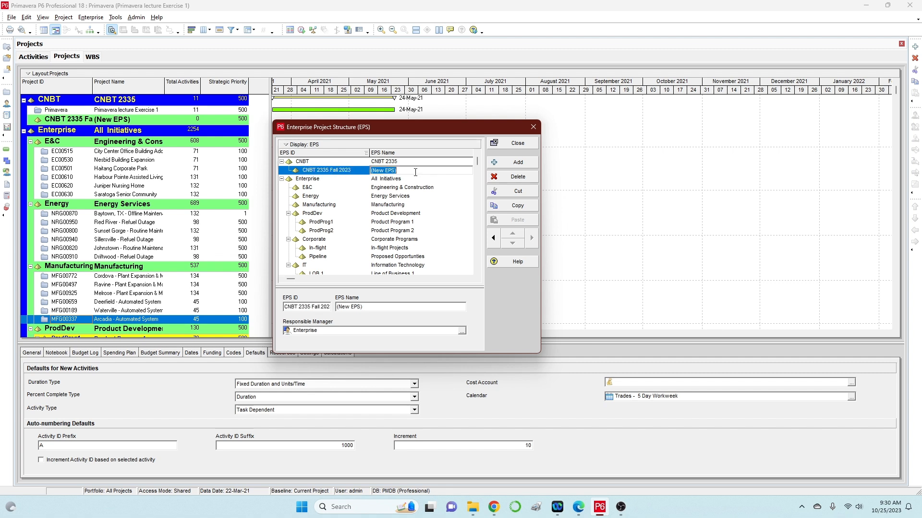
key("BackSpace")
type("CNBT 2335 Fall 2023")
left_click(358, 171)
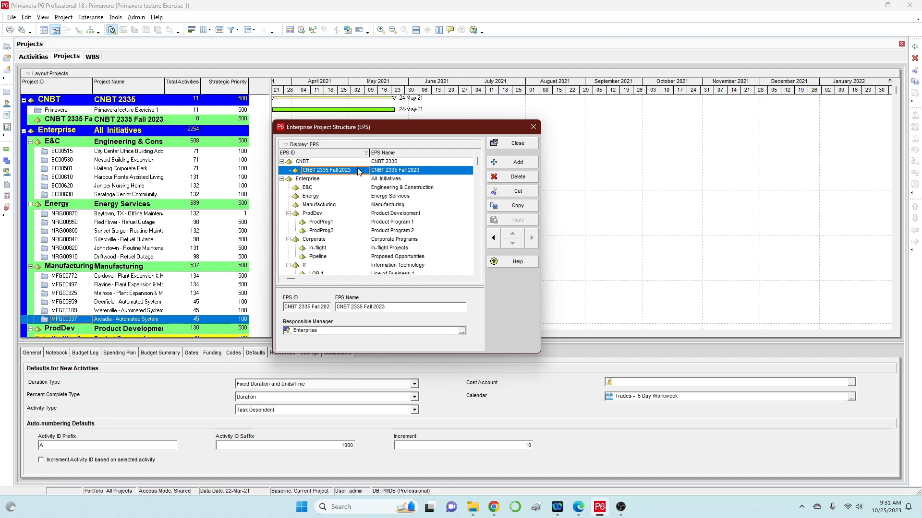
Step: Promote the CNBT 2335 Fall 2023 EPS to the top level of the hierarchy and close the Enterprise Project Structure
key("ctrl")
left_click(348, 172)
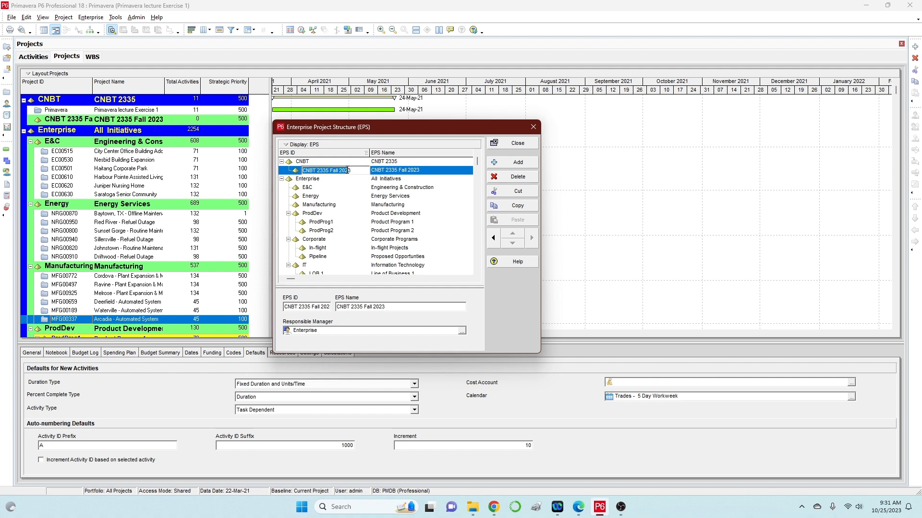
key("ctrl")
left_click(495, 242)
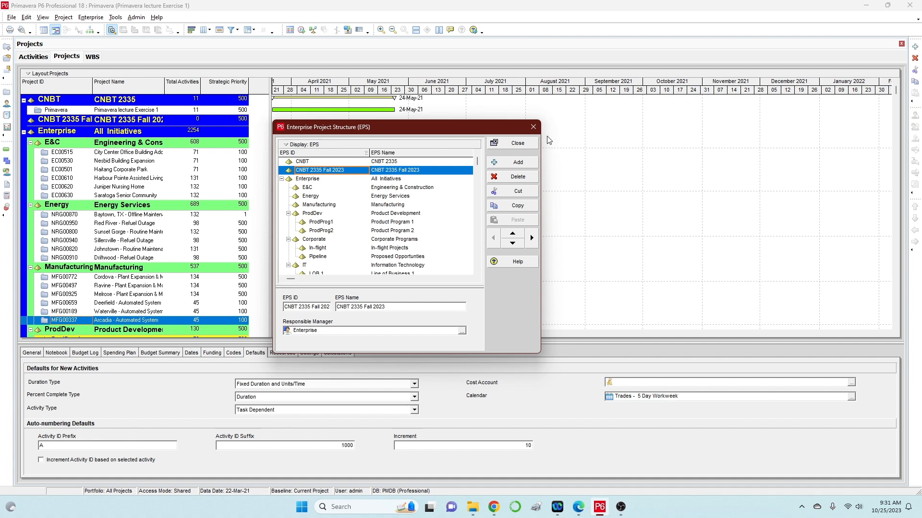
left_click(532, 127)
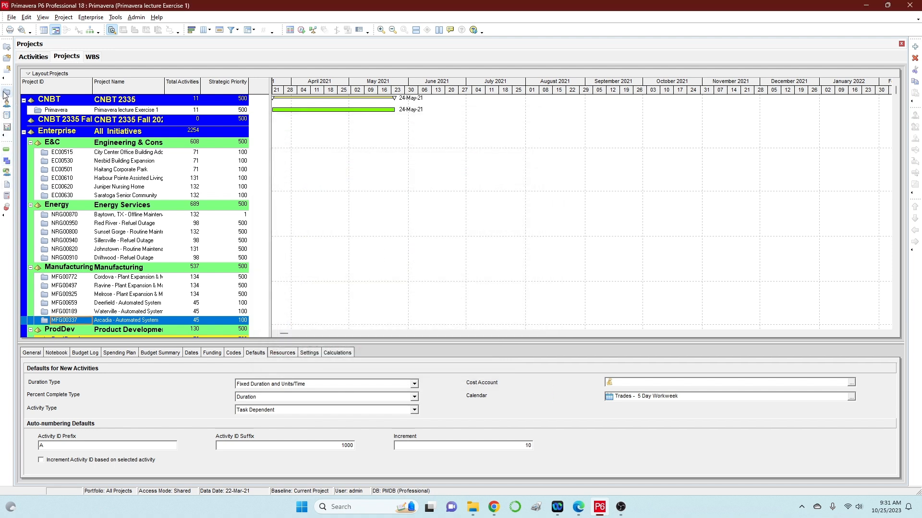
Step: Select the CNBT 2335 Fall 2023 EPS and widen the Project Name and Project ID columns to fit its full text
key("ctrl")
left_click(89, 121)
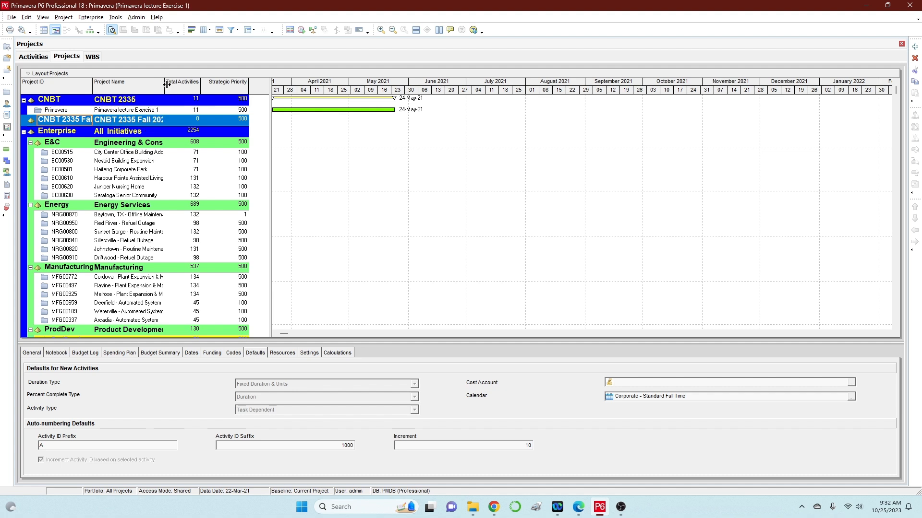
left_click_drag(164, 82, 186, 82)
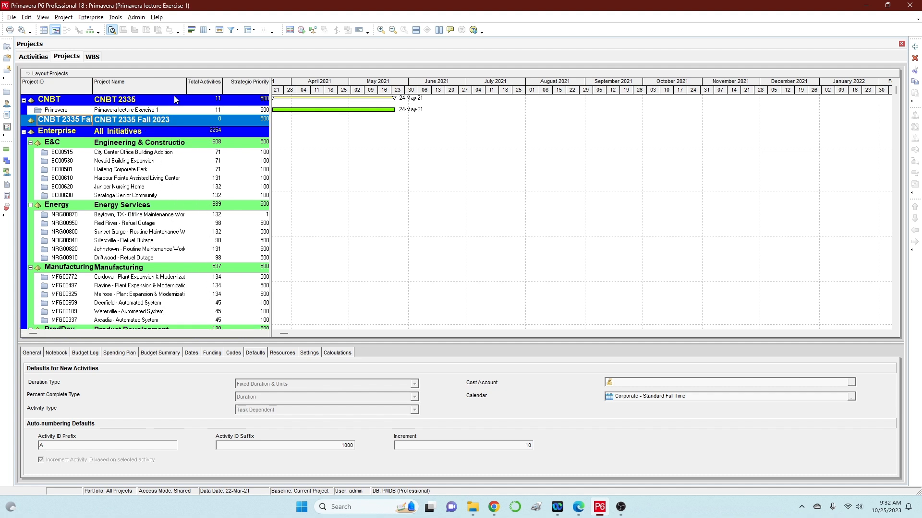
left_click_drag(92, 82, 102, 83)
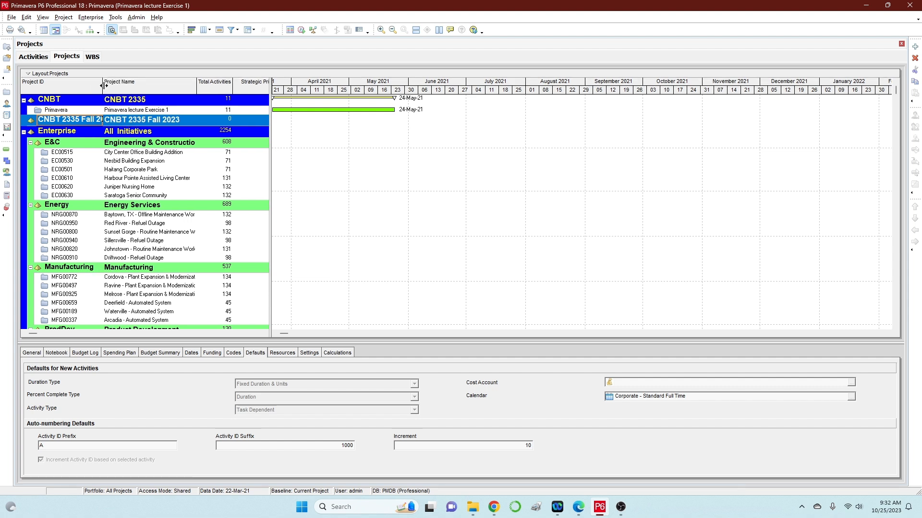
left_click_drag(101, 82, 114, 83)
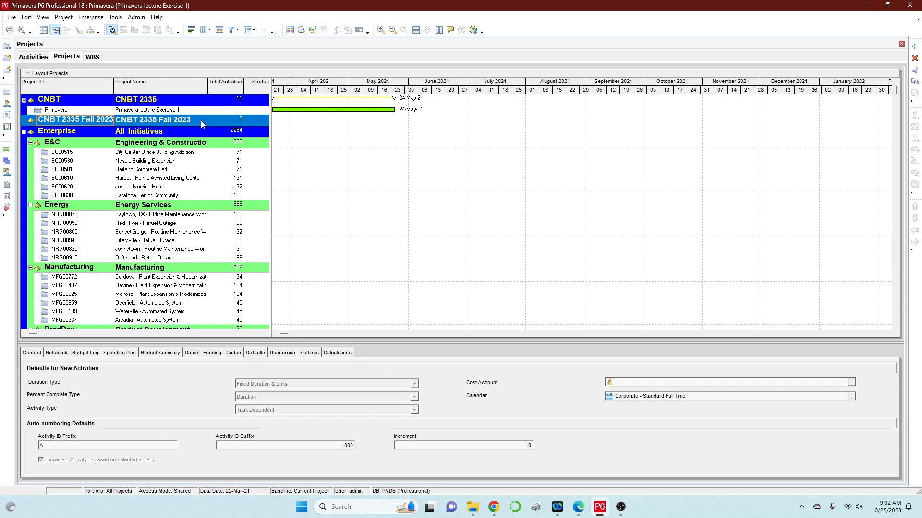
Step: Start creating a new project under the CNBT 2335 Fall 2023 EPS and accept that EPS for it
left_click(82, 18)
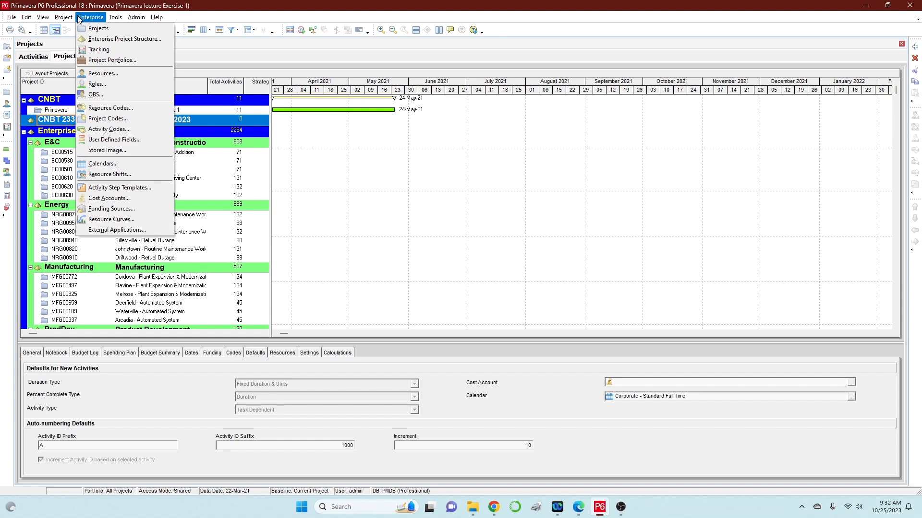
mouse_move(60, 18)
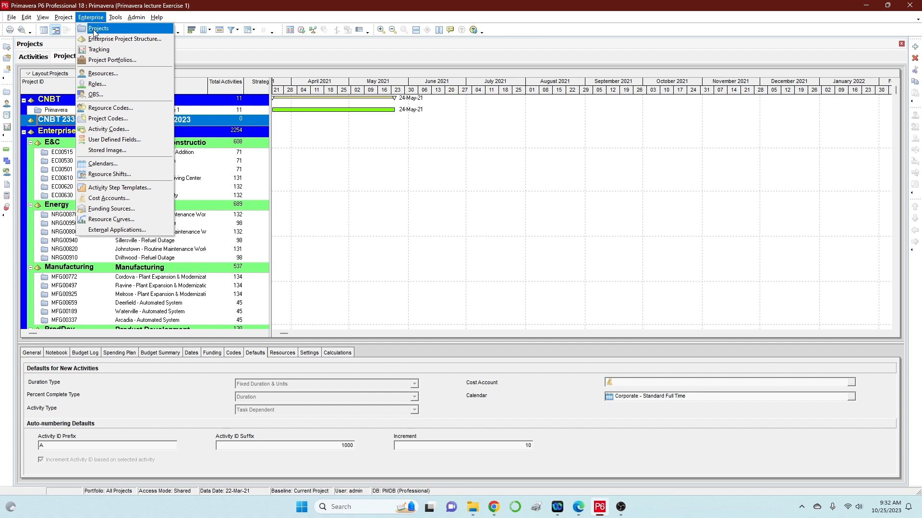
left_click(94, 30)
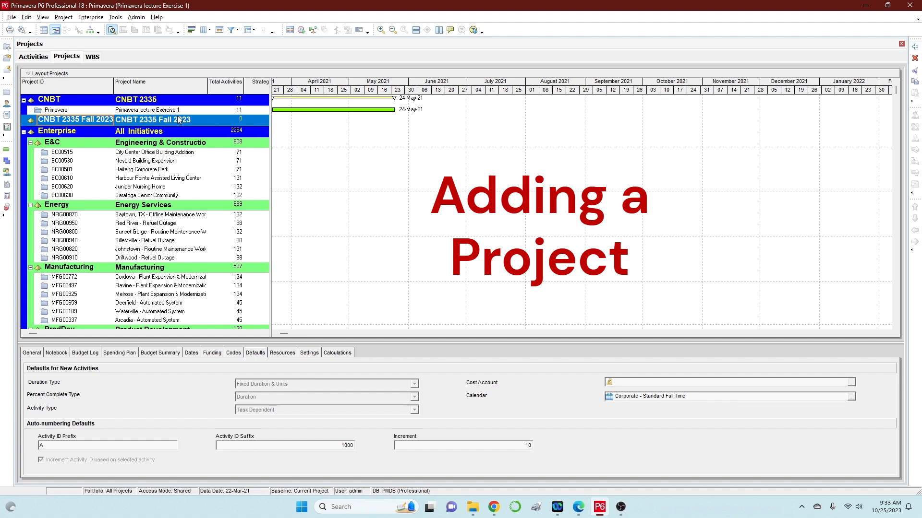
right_click(198, 122)
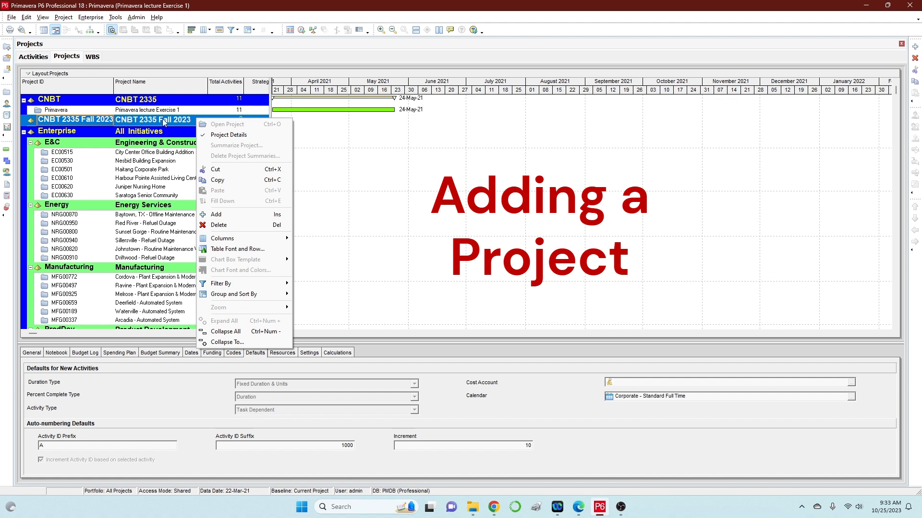
left_click(228, 218)
left_click(920, 94)
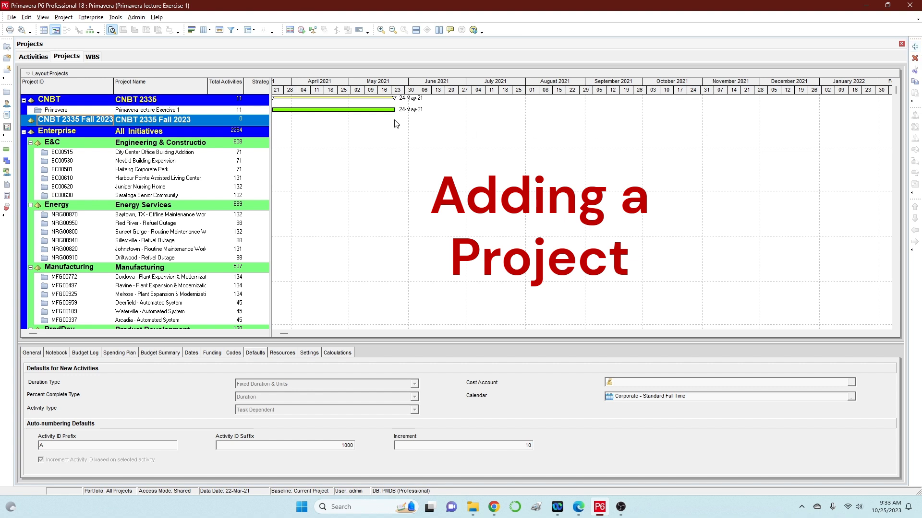
left_click(915, 47)
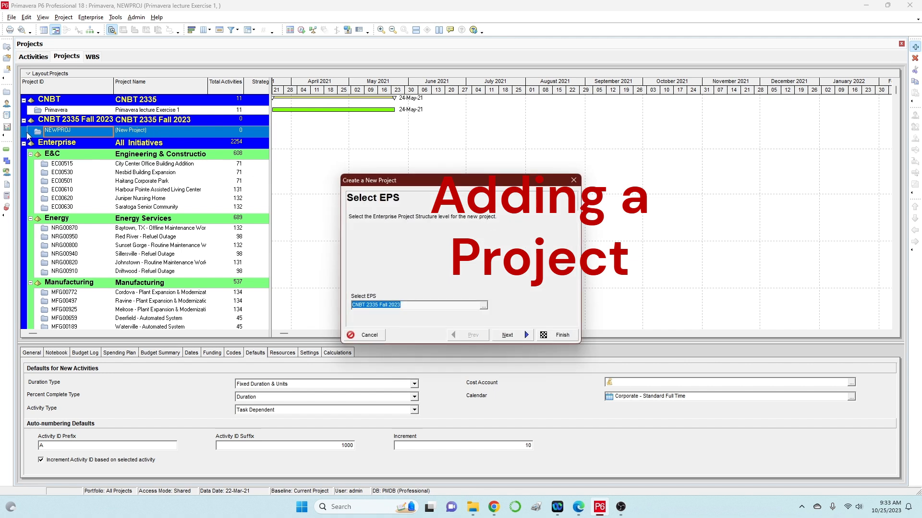
left_click_drag(490, 182, 459, 139)
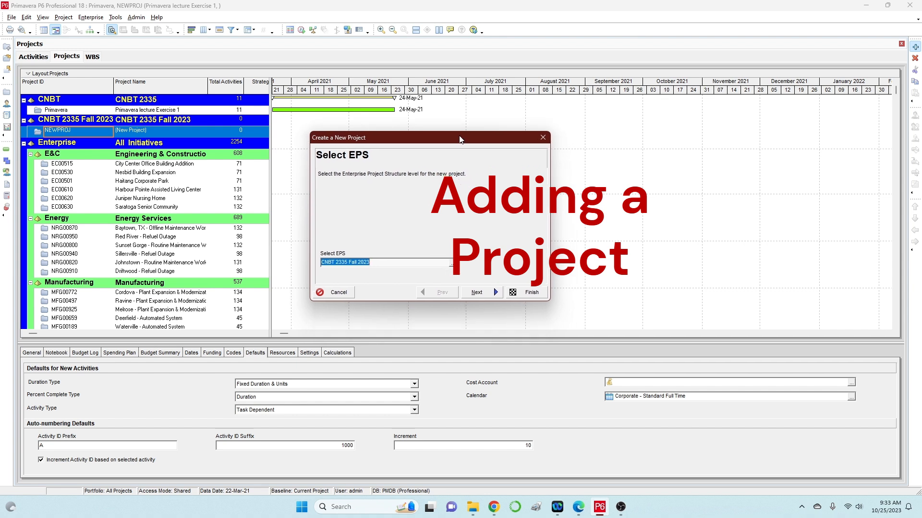
left_click(482, 293)
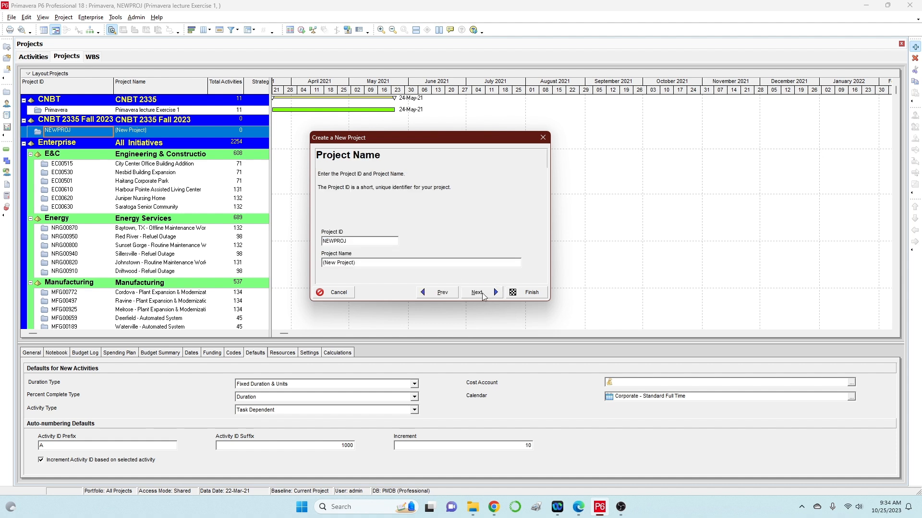
Step: Give the new project the ID Project 1 and the name Illustrative Example
left_click_drag(361, 241, 287, 233)
type("Project 1")
key("Tab")
key("BackSpace")
type("Illustrat")
type("ive Example")
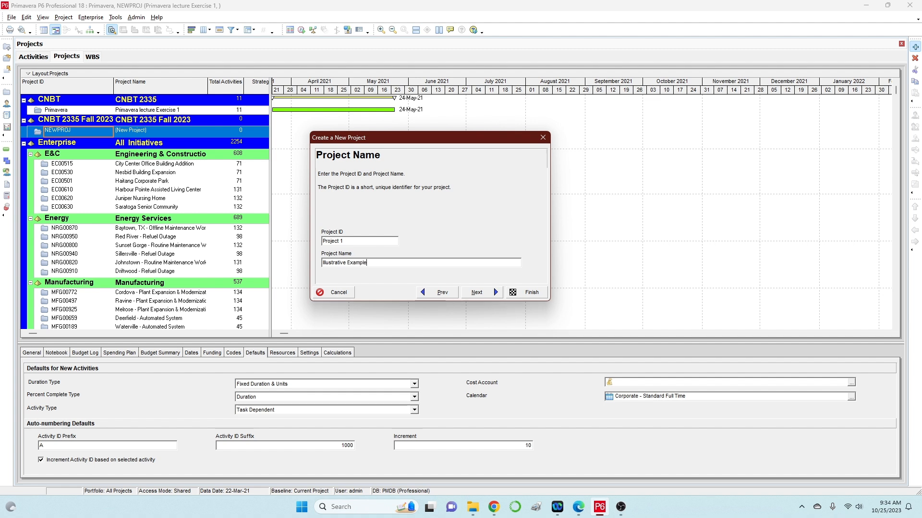
left_click(483, 293)
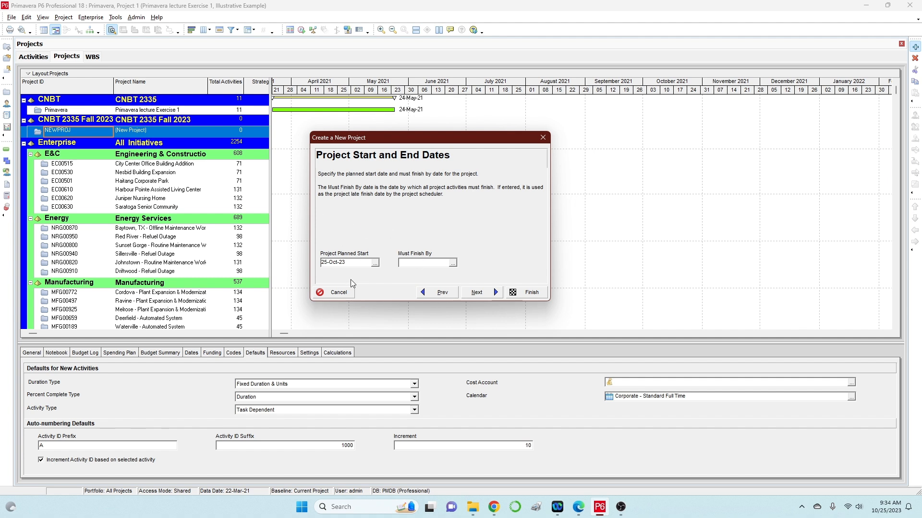
Step: Set the project's planned start to 23-Oct-23 and continue without a must-finish-by date
left_click(374, 263)
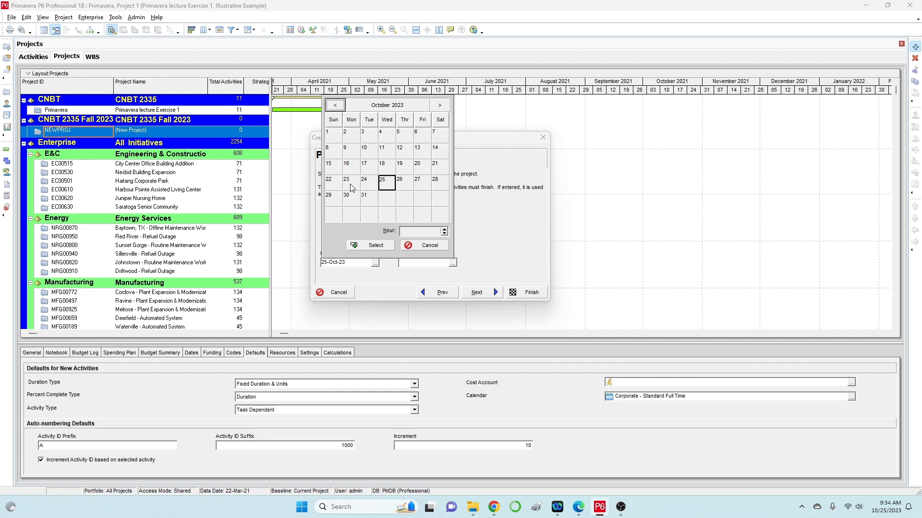
left_click(348, 182)
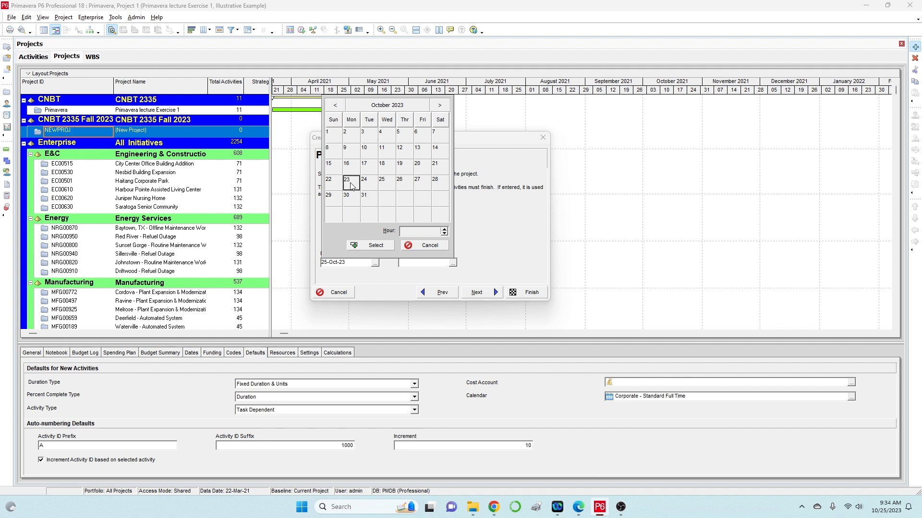
left_click(383, 247)
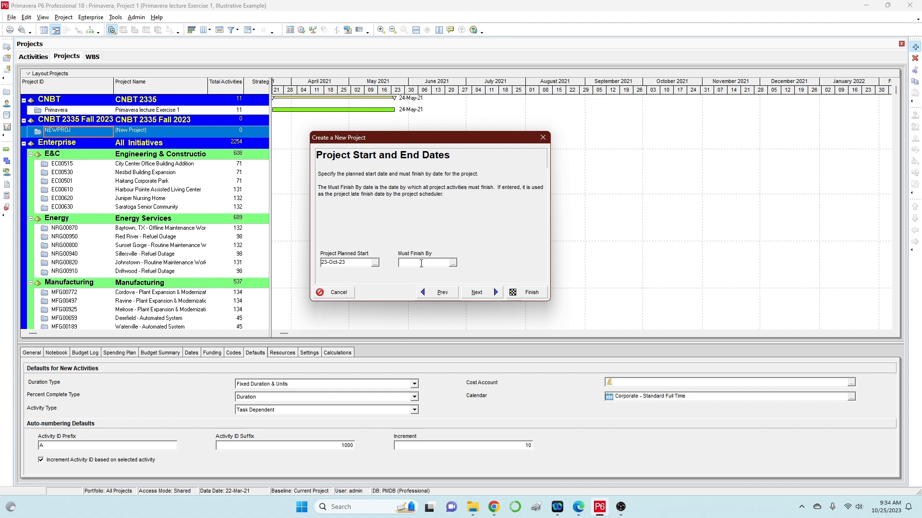
left_click(478, 294)
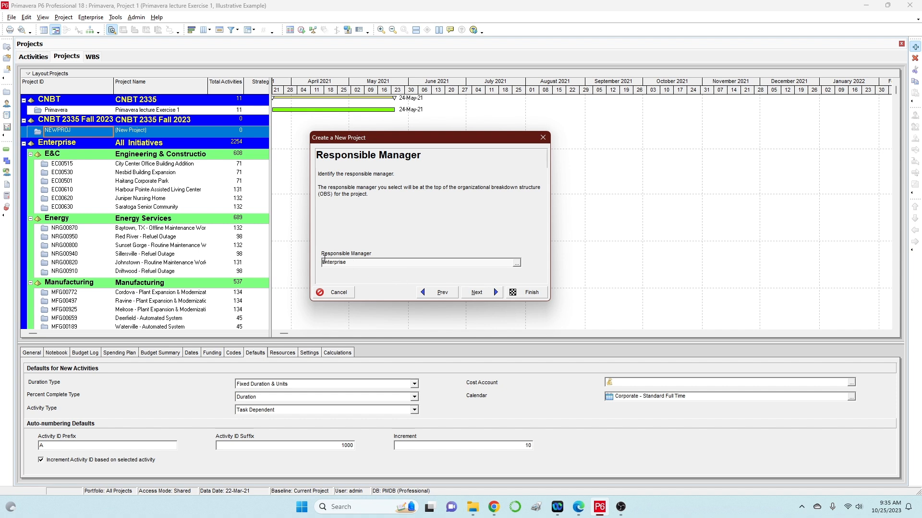
Step: Examine the list of available responsible managers and close it without changing the selection
left_click(517, 264)
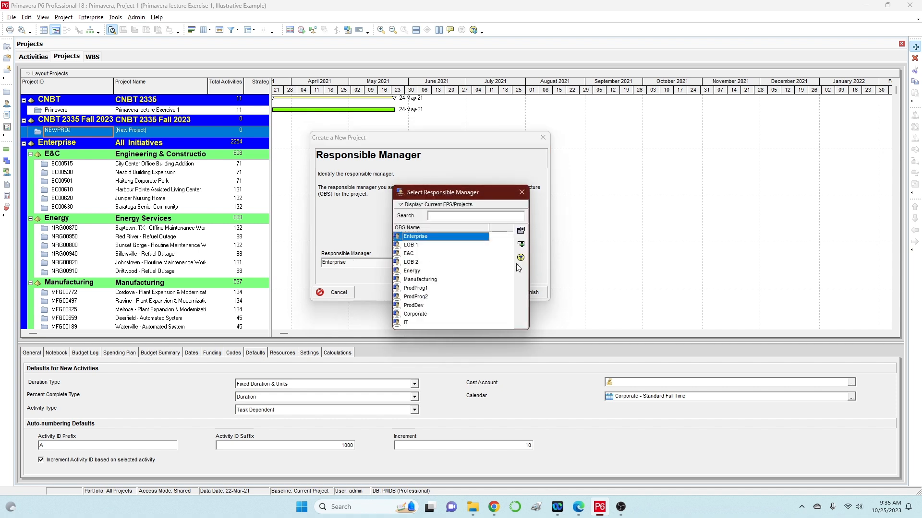
key("ctrl")
left_click(522, 192)
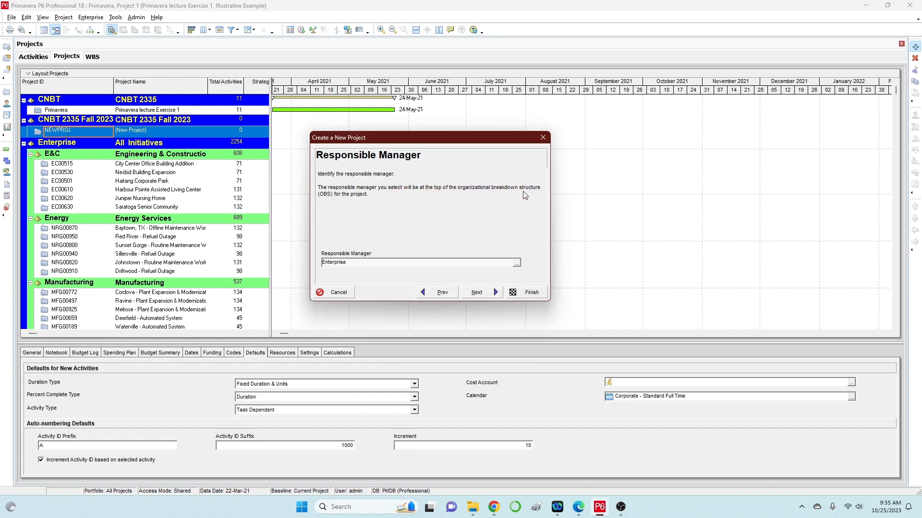
Step: Accept Enterprise as responsible manager and Standard Rate as the assignment rate type, and finish creating the Illustrative Example project
left_click(476, 294)
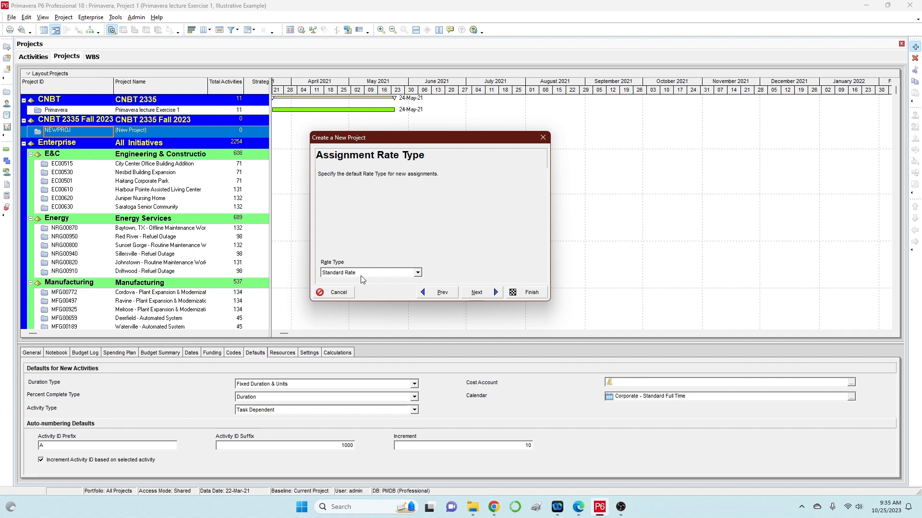
left_click(475, 293)
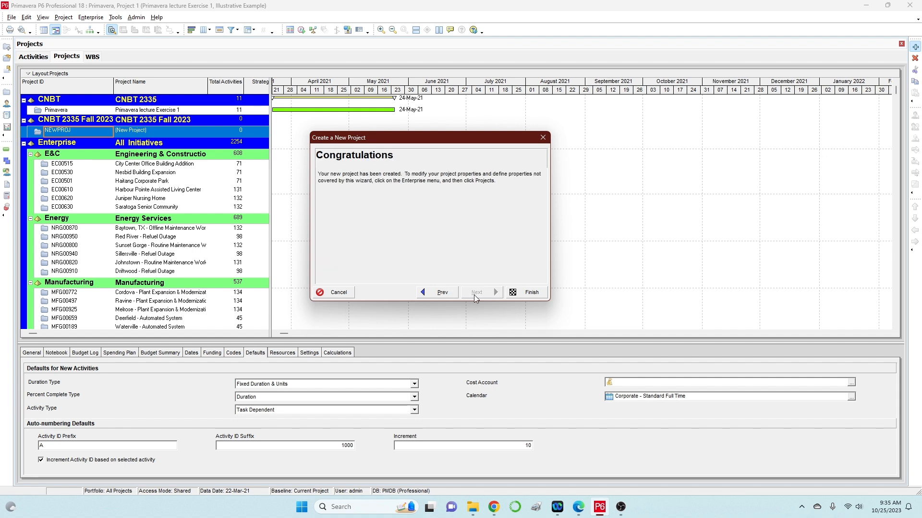
left_click(536, 296)
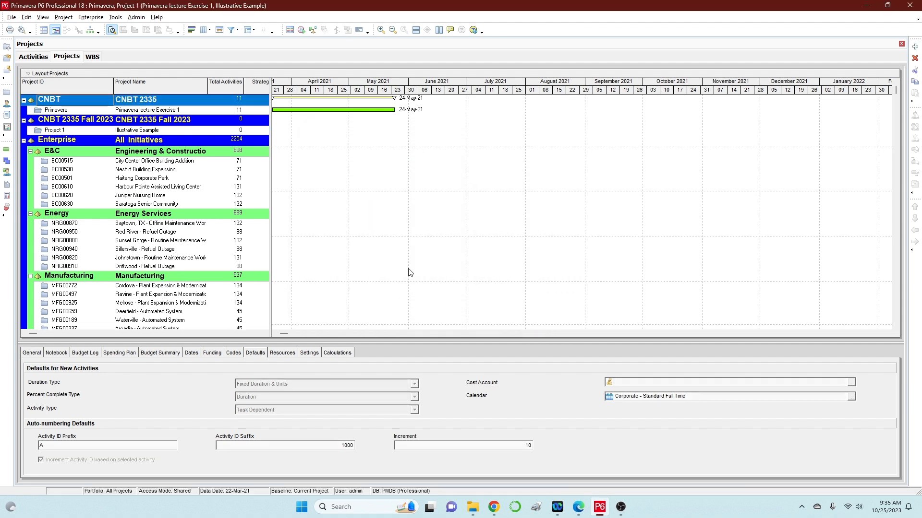
Step: Select the Illustrative Example project and schedule the open projects with the data date 22-Mar-21
left_click(147, 130)
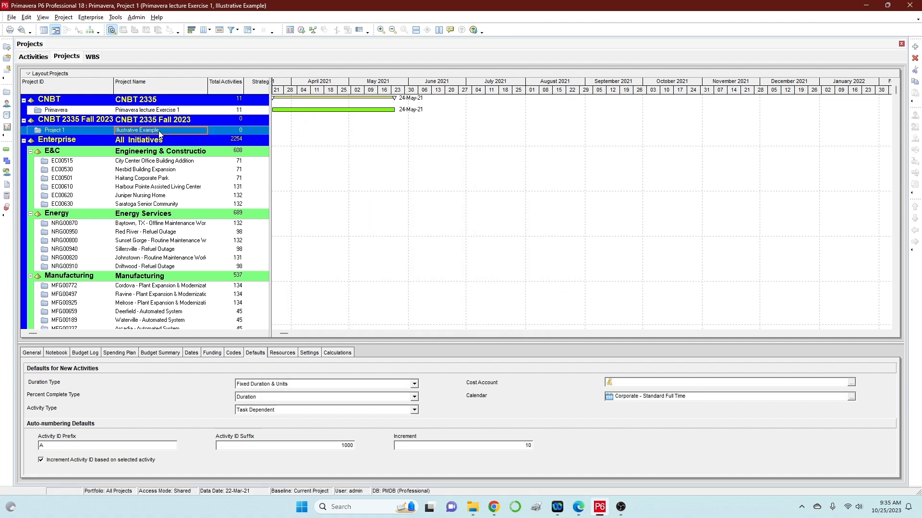
left_click(159, 130)
left_click(301, 31)
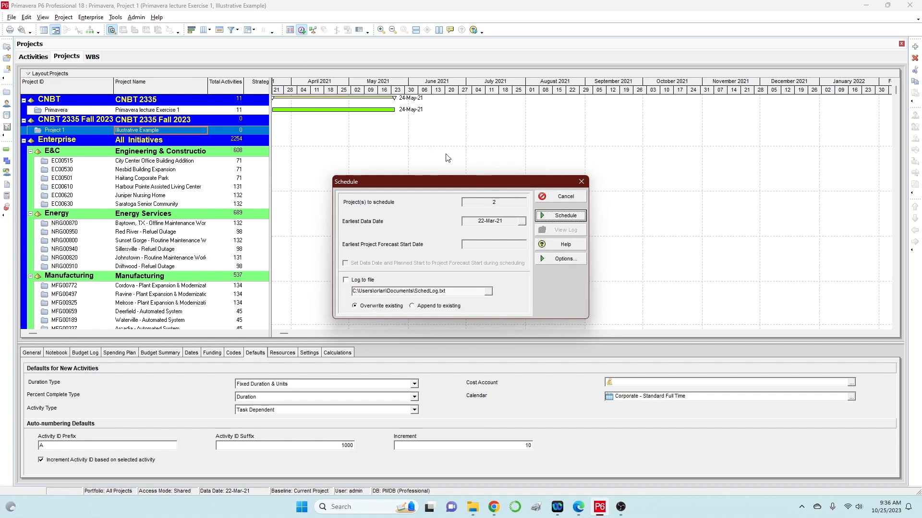
left_click_drag(492, 180, 469, 104)
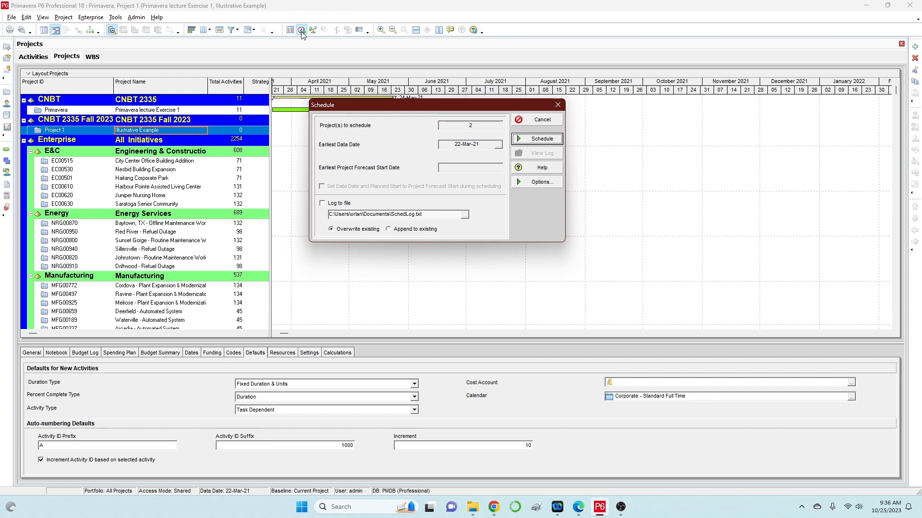
left_click(537, 139)
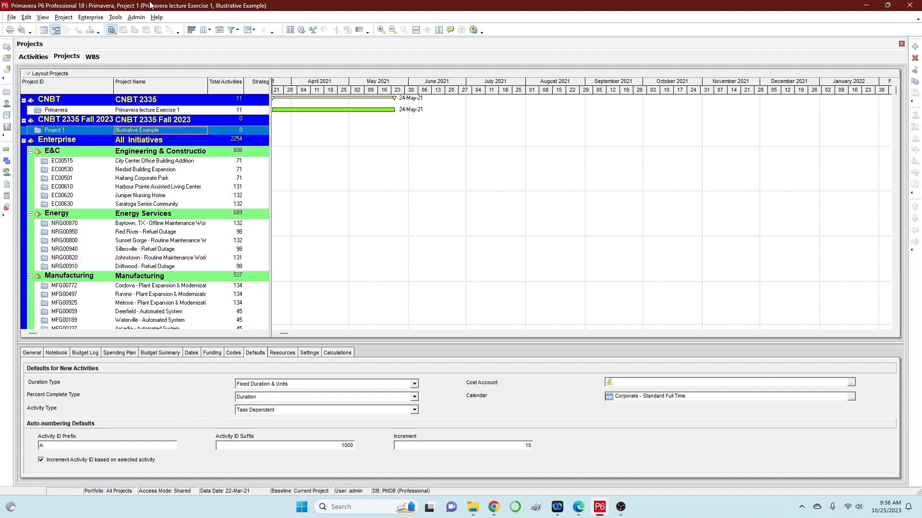
Step: Review the general and advanced schedule options, keep their settings, and run the schedule again for the open projects
left_click(116, 20)
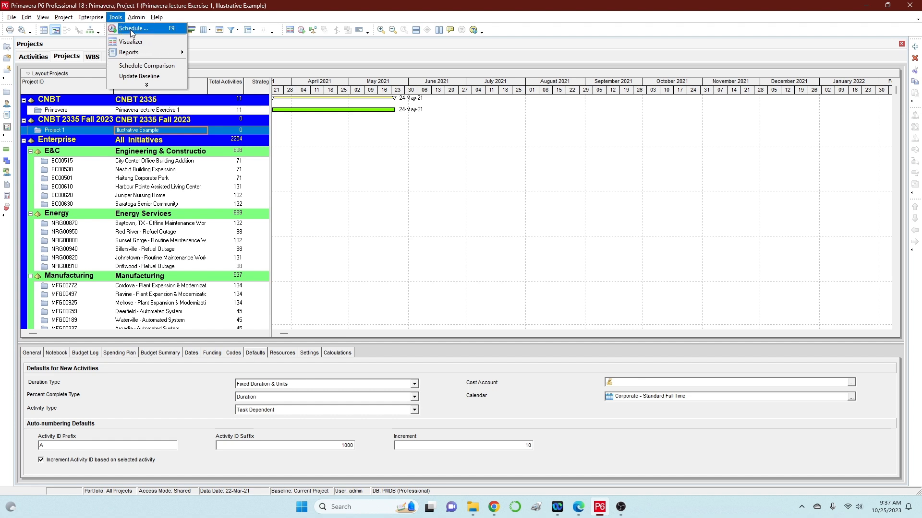
left_click(370, 46)
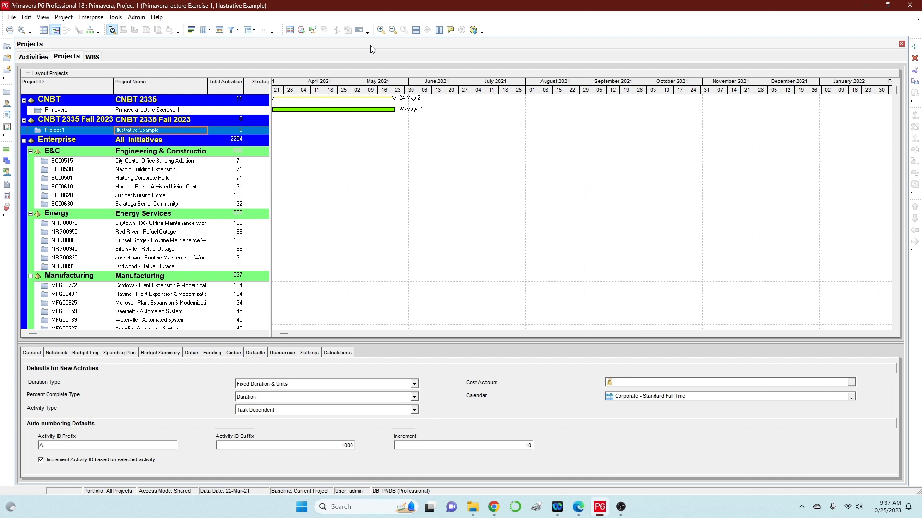
left_click(301, 30)
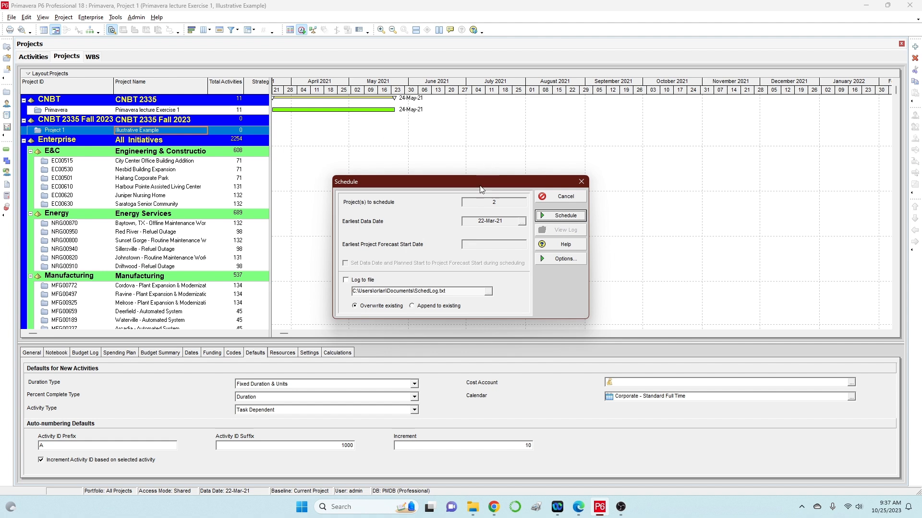
left_click_drag(482, 184, 459, 121)
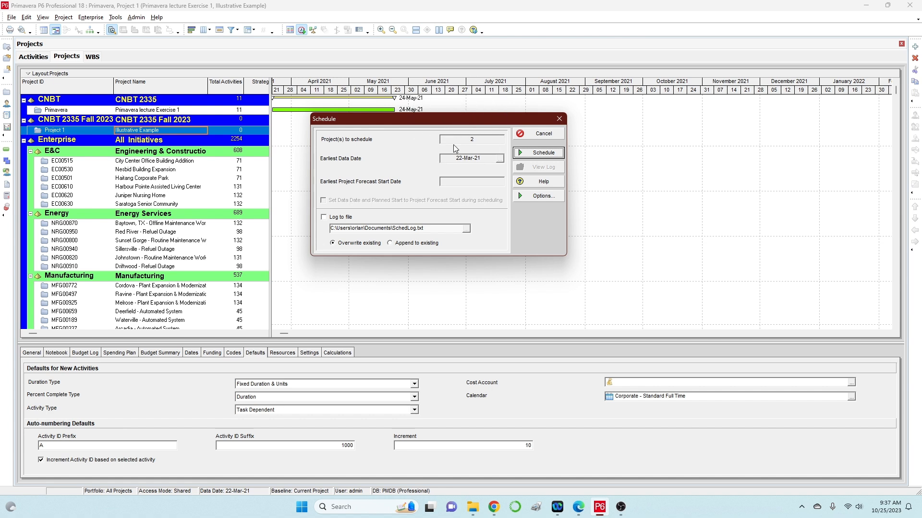
left_click(539, 196)
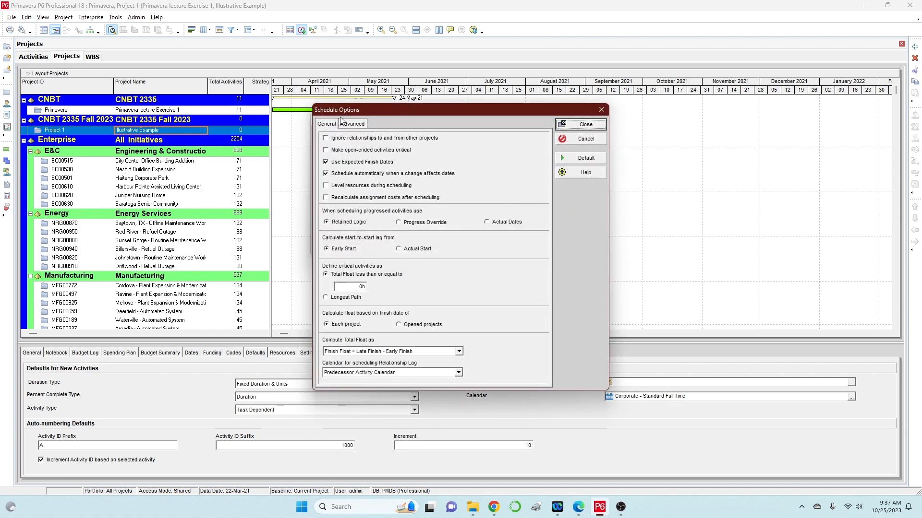
left_click(348, 124)
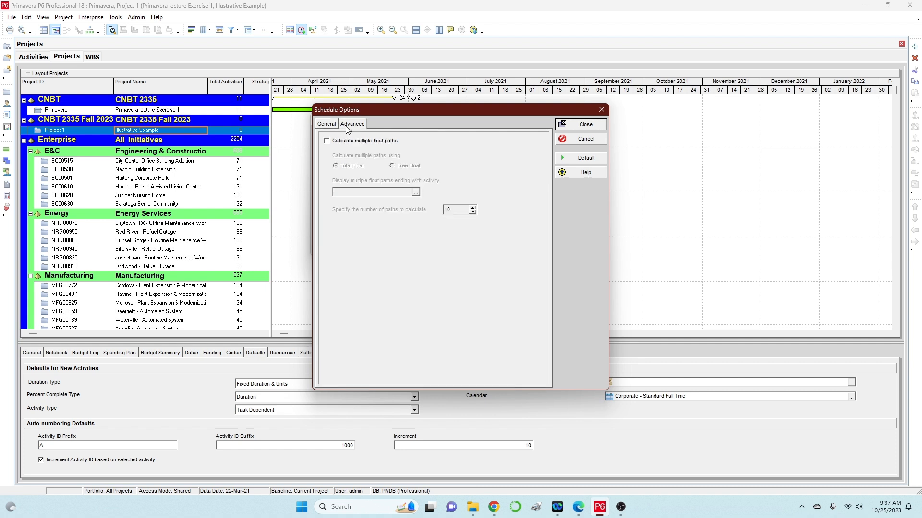
left_click(330, 124)
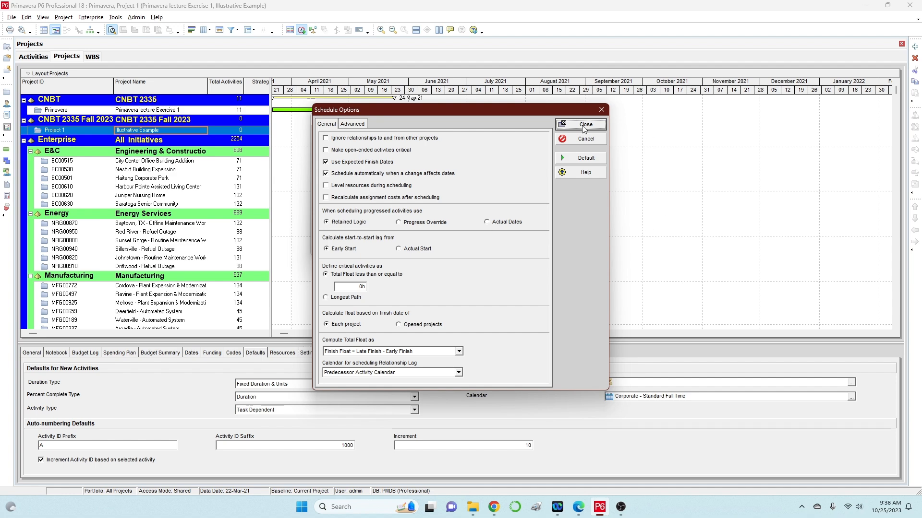
left_click(584, 126)
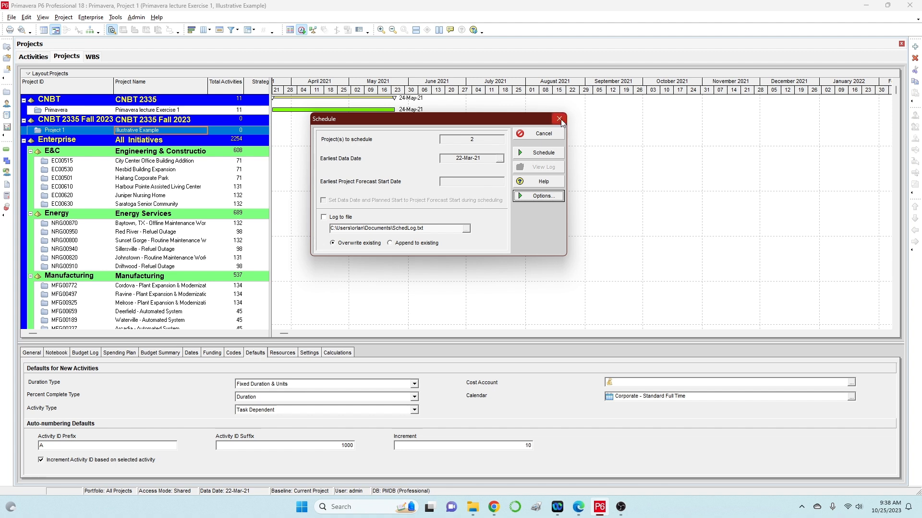
left_click(542, 153)
left_click(437, 278)
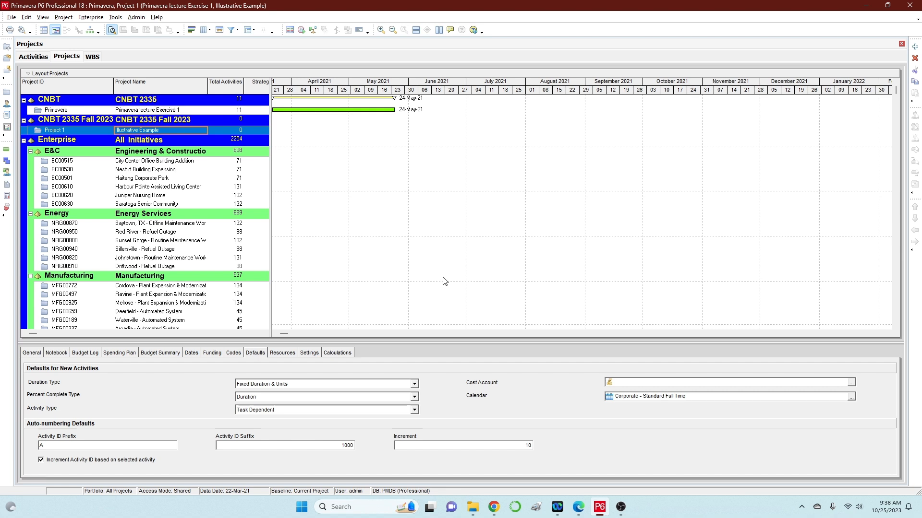
Step: In the user preferences, keep Day as the duration time unit and set the date format to Month, Day, Year
left_click(26, 18)
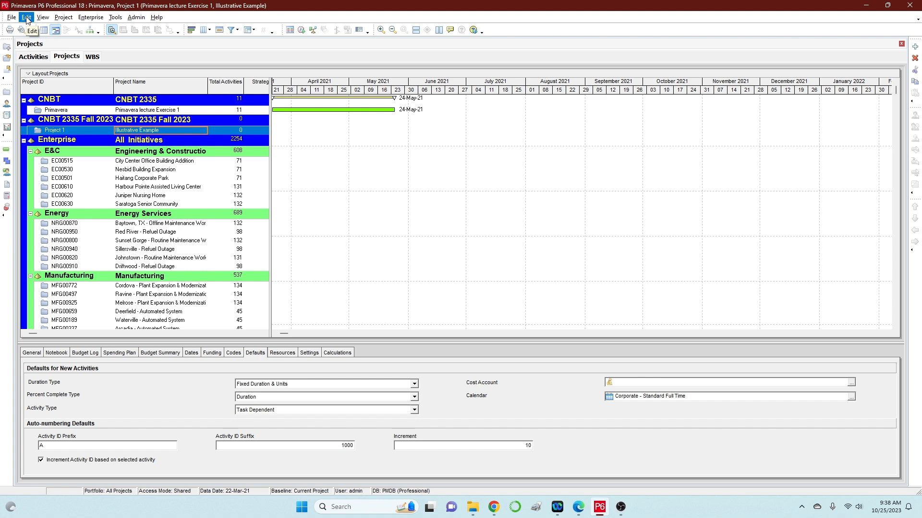
left_click(27, 18)
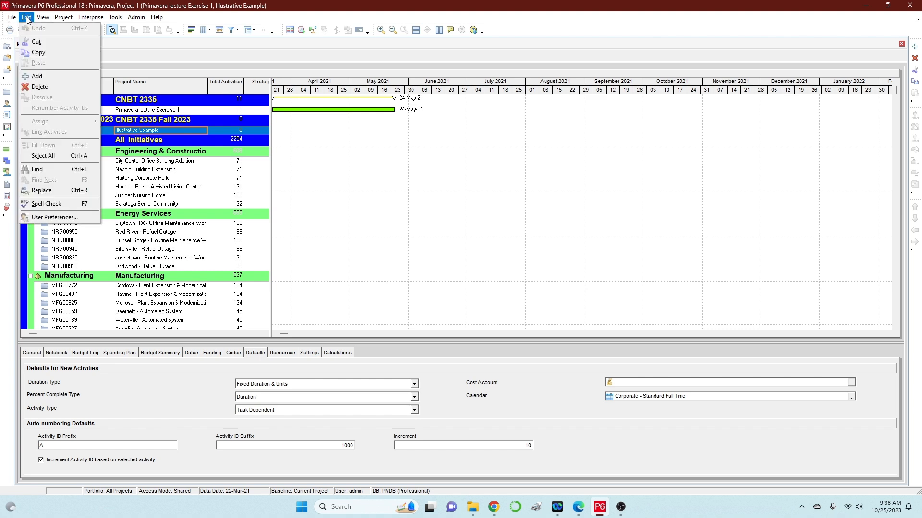
left_click(59, 219)
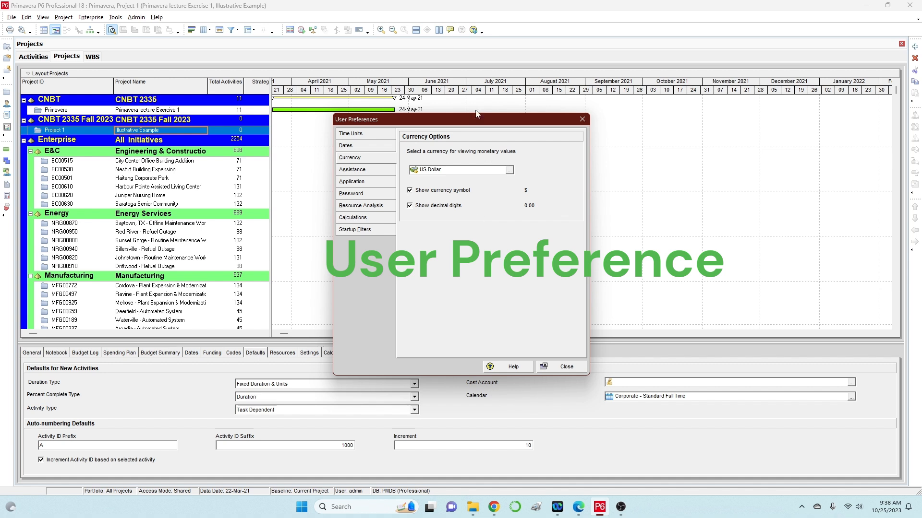
left_click_drag(474, 121, 484, 112)
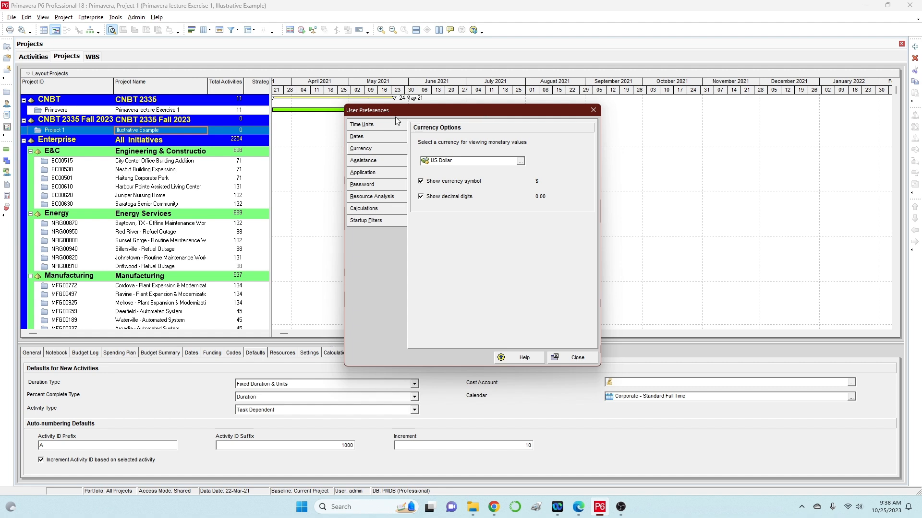
left_click(369, 126)
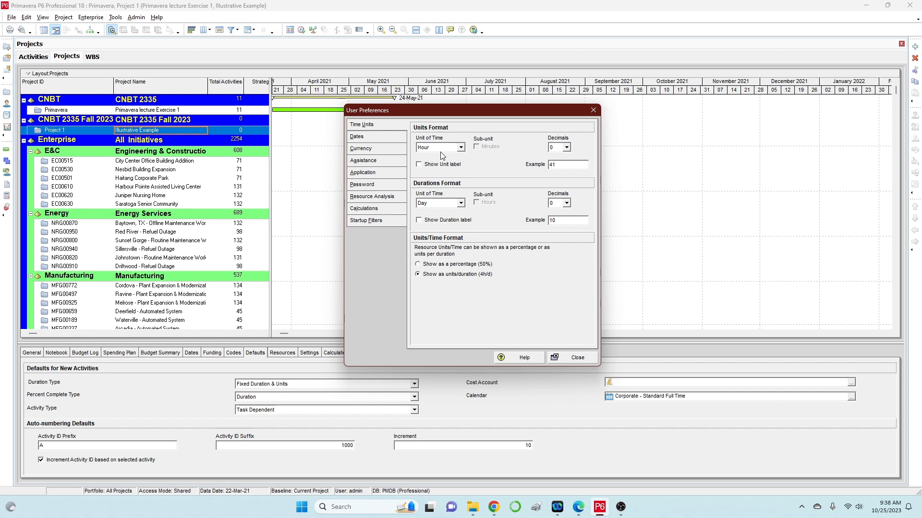
left_click(460, 204)
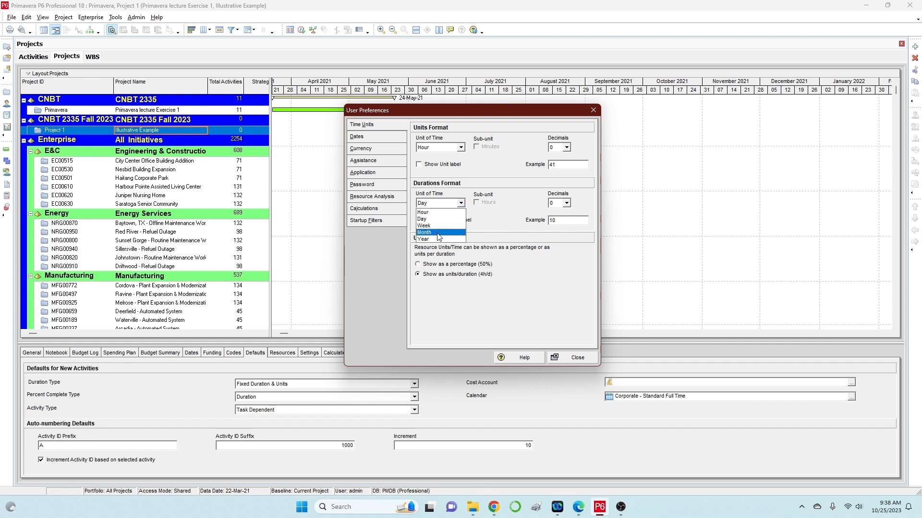
left_click(514, 209)
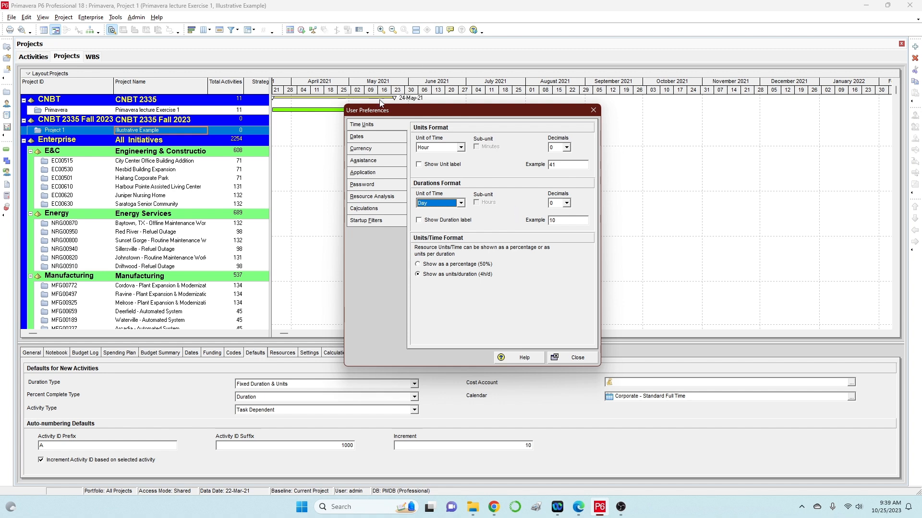
left_click(362, 137)
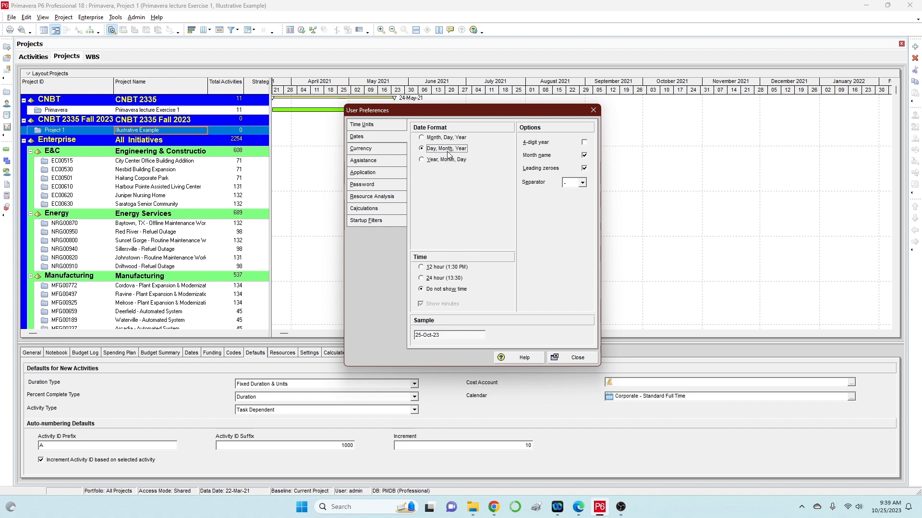
left_click(422, 139)
Step: Examine the currency, assistance, password, resource analysis and calculation preferences, keep US Dollar as currency, and close the user preferences
left_click(370, 150)
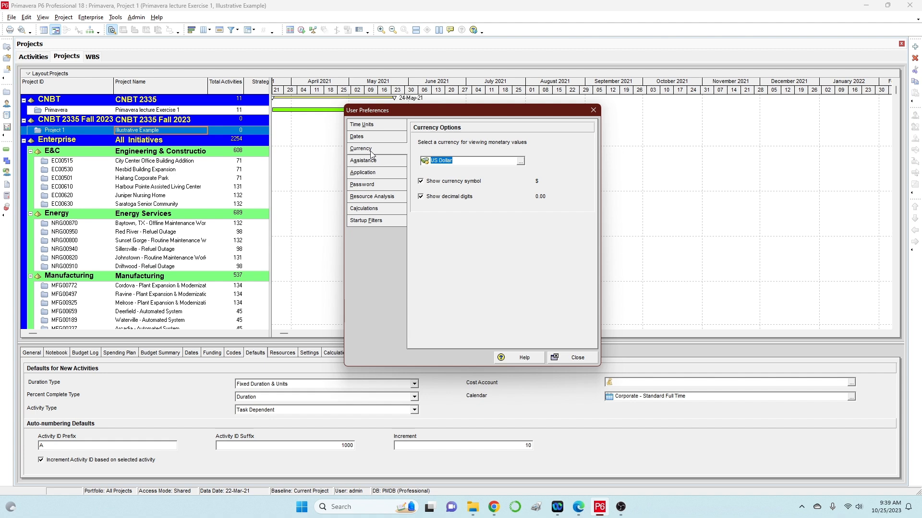
left_click(521, 161)
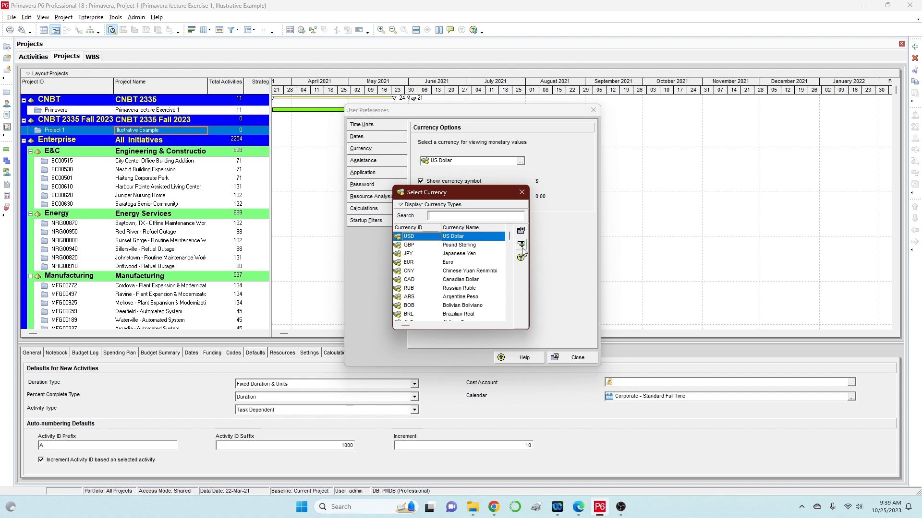
left_click(522, 193)
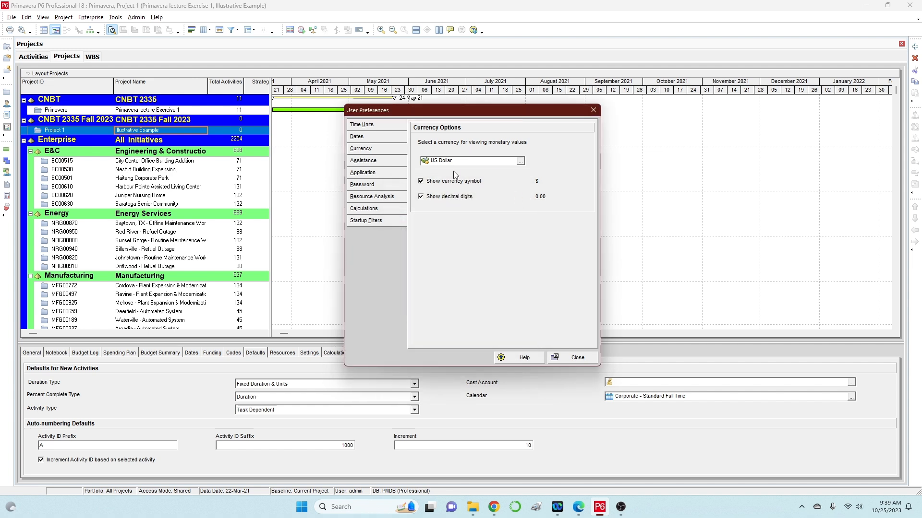
left_click(373, 162)
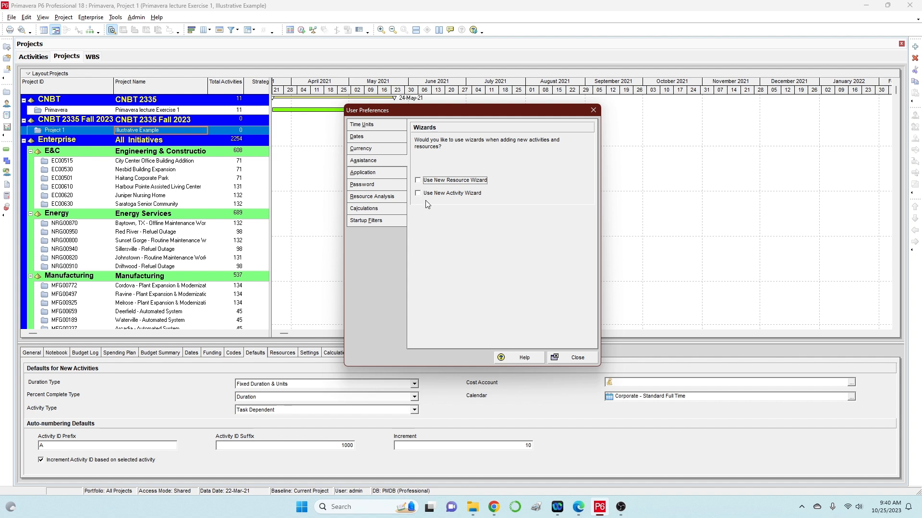
left_click(378, 187)
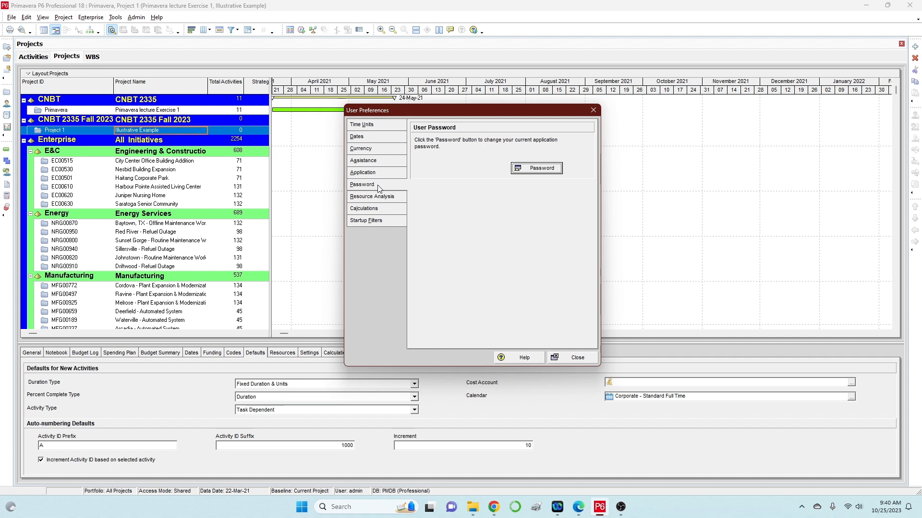
left_click(387, 211)
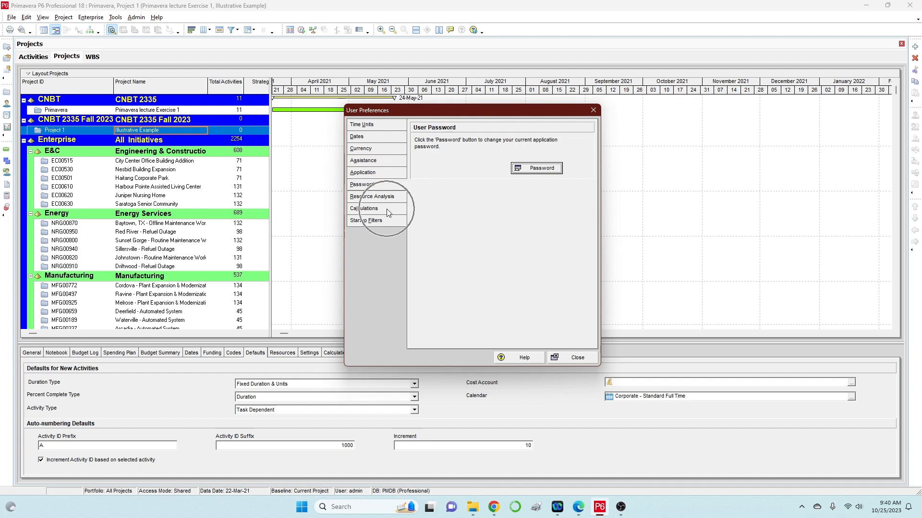
left_click(389, 198)
left_click(387, 214)
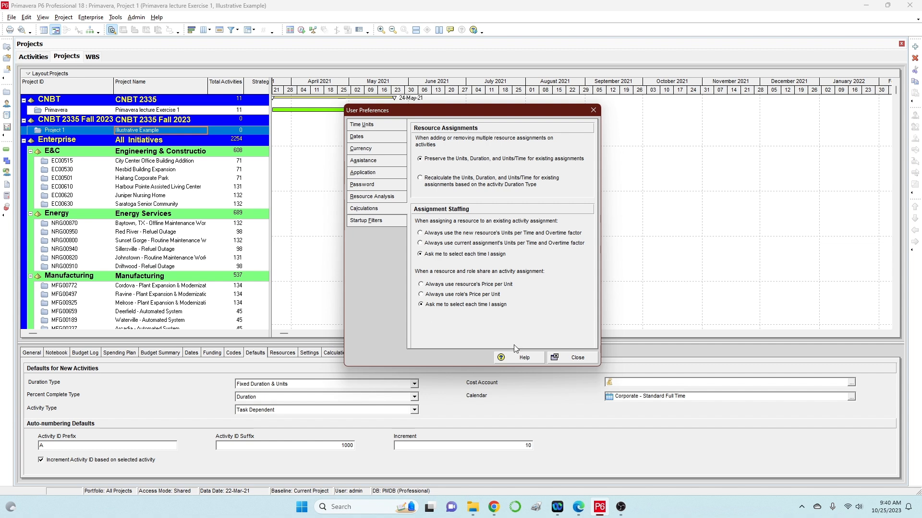
left_click(576, 358)
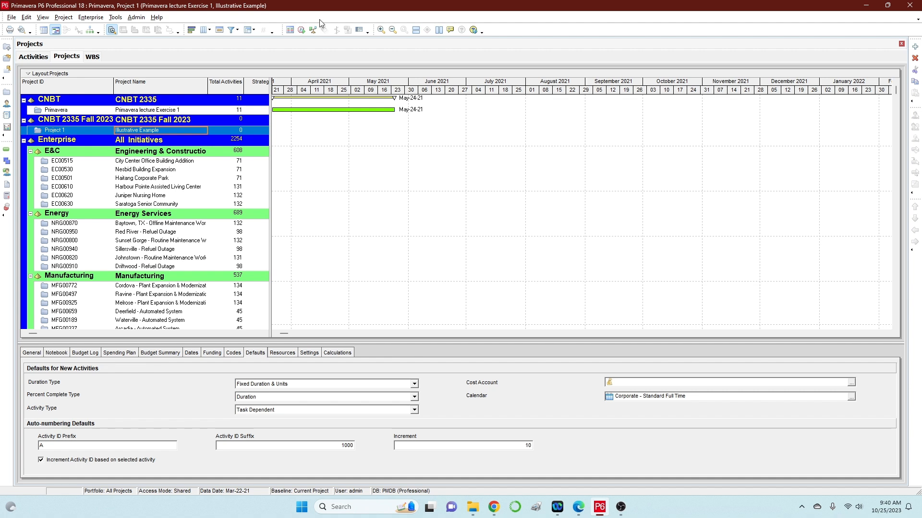
left_click(27, 19)
left_click(27, 20)
left_click(78, 219)
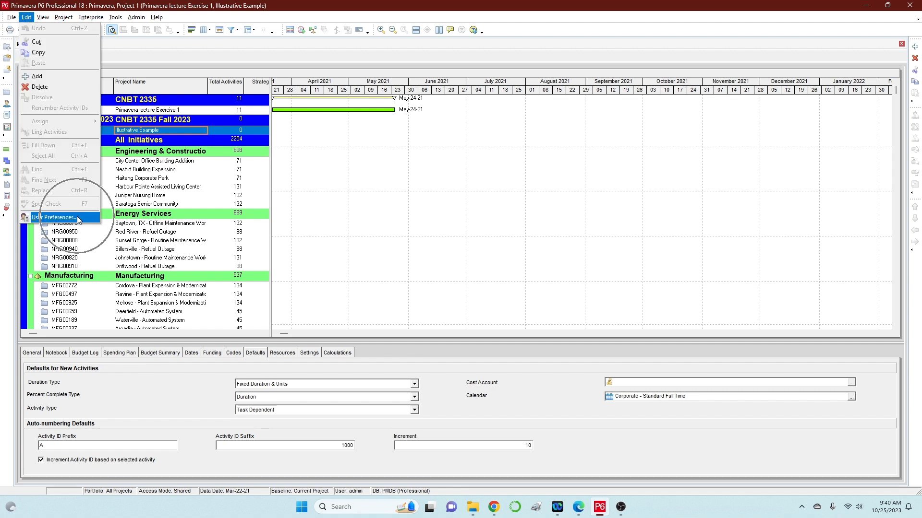
left_click(515, 245)
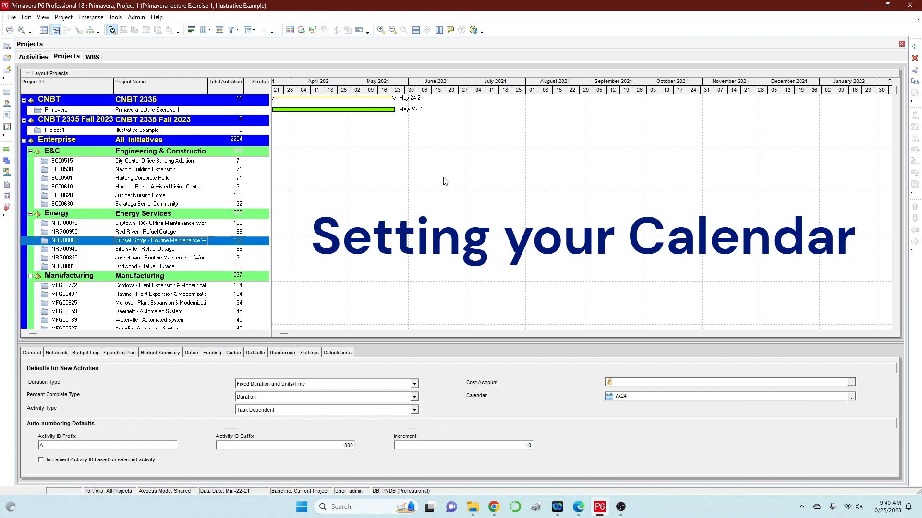
Step: Add a project calendar to Illustrative Example, copied from Trades - 5 Day Workweek, and name it Project 1 Calendar
left_click(93, 20)
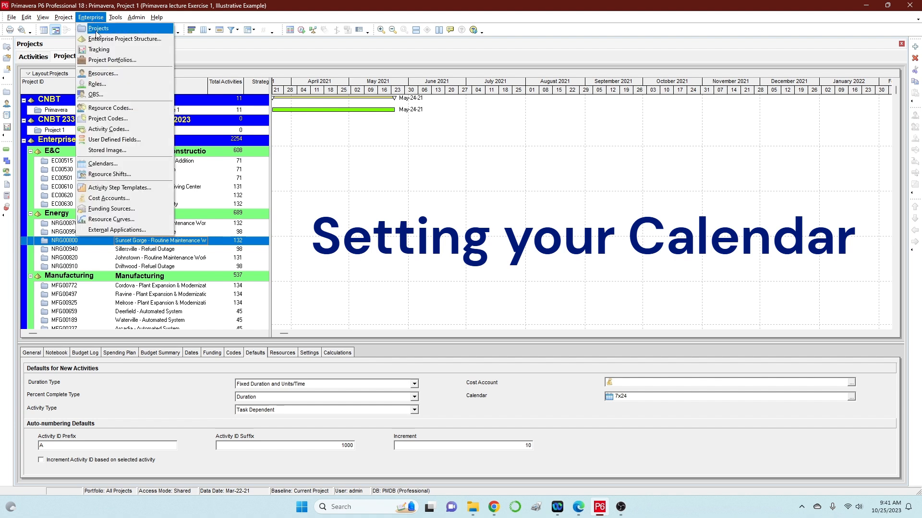
left_click(117, 162)
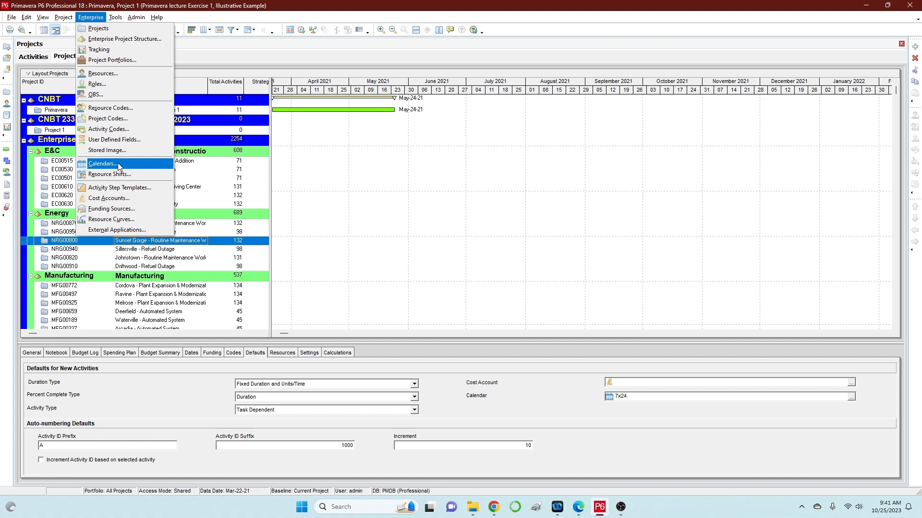
left_click(117, 163)
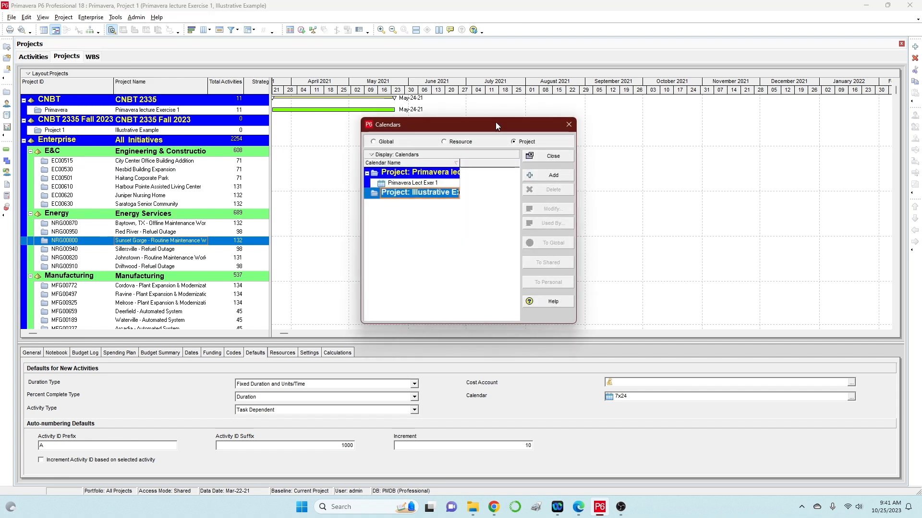
left_click_drag(496, 122, 448, 113)
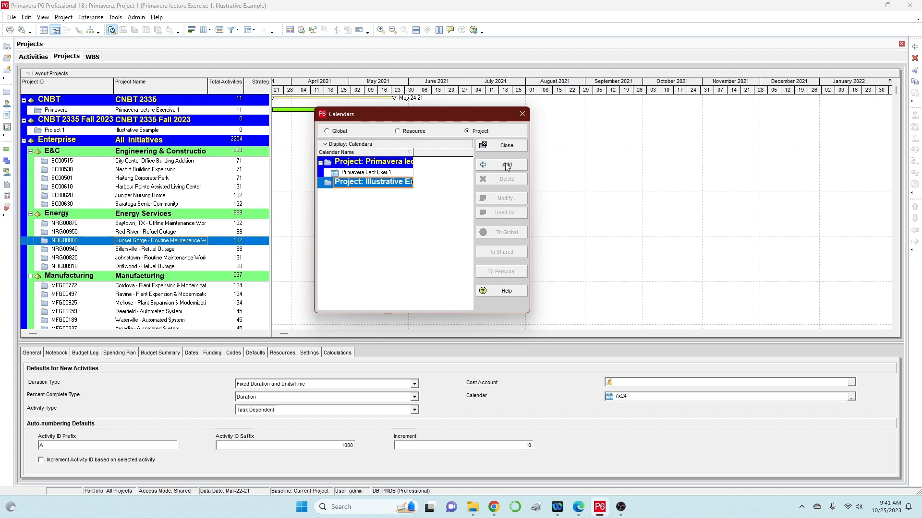
key("ctrl")
left_click(508, 166)
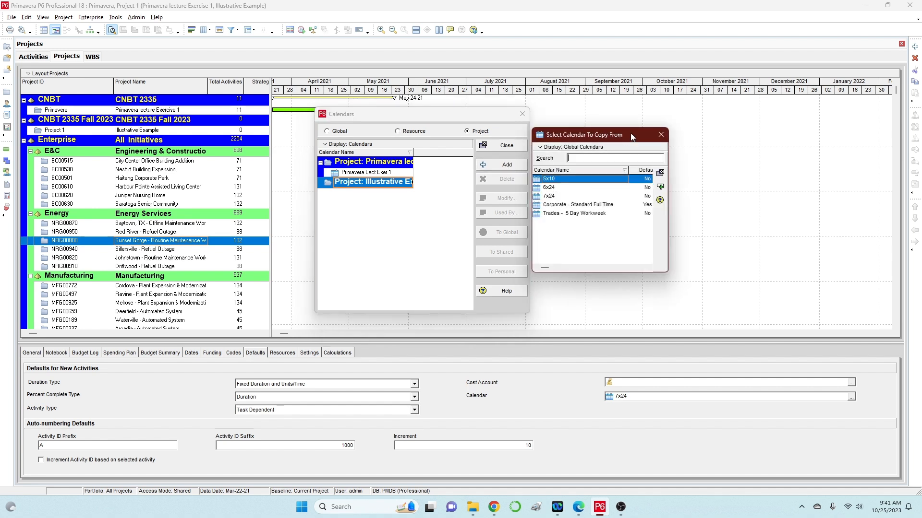
left_click_drag(630, 134, 595, 111)
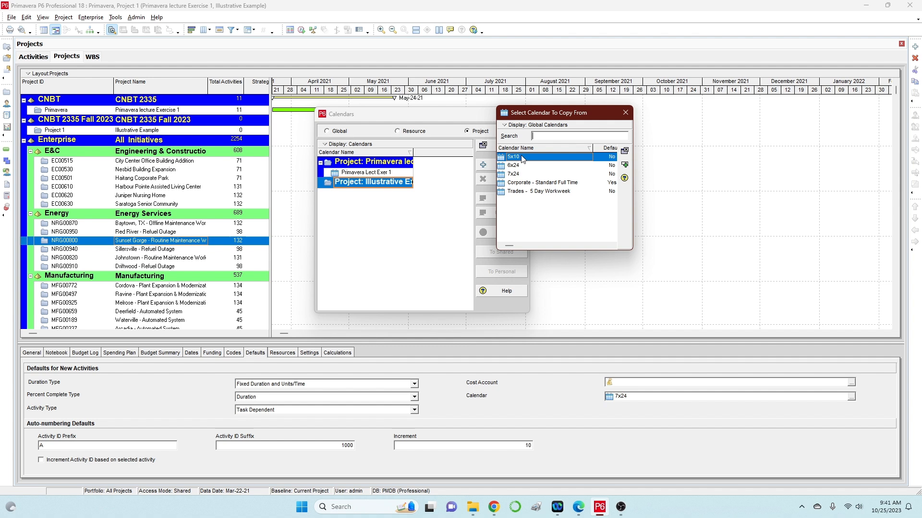
left_click(568, 193)
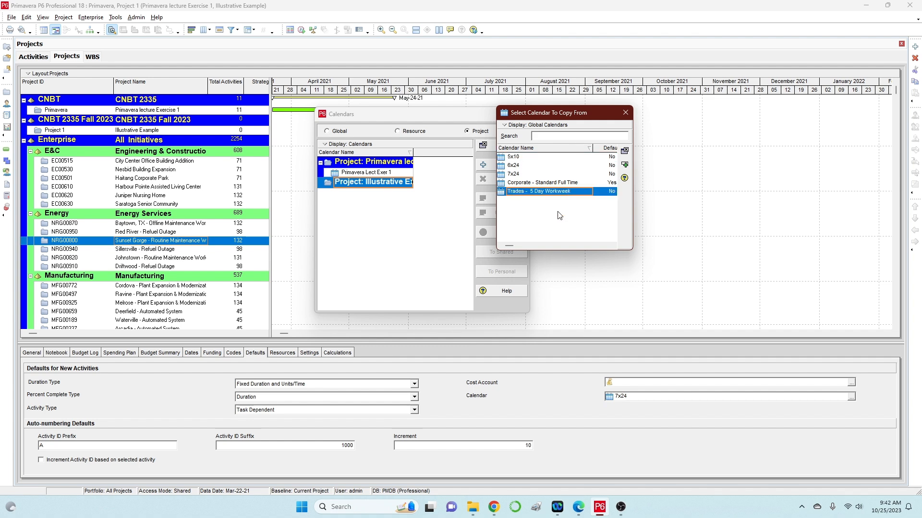
left_click(624, 165)
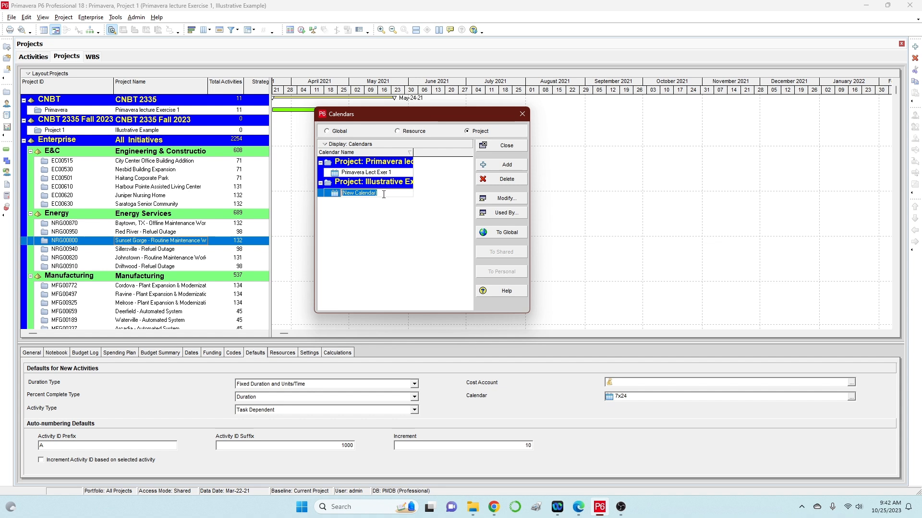
type("Project 1 Calenda")
left_click(422, 242)
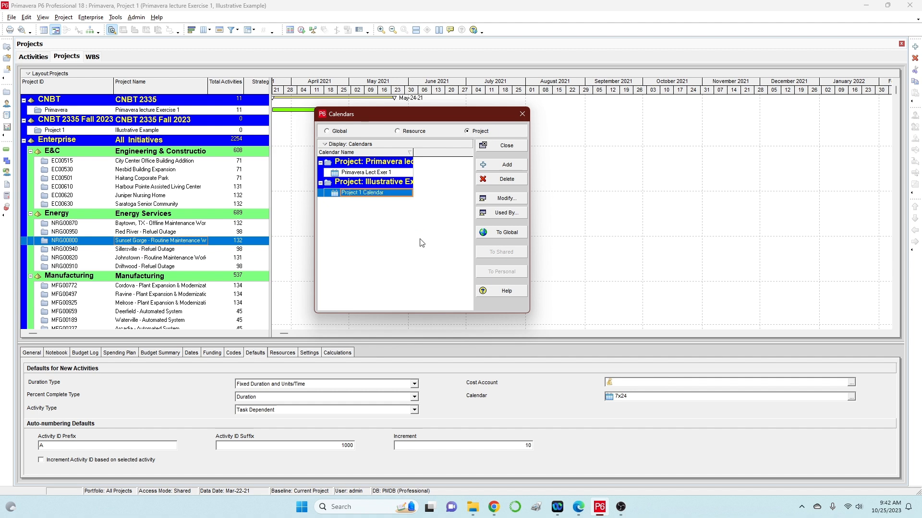
Step: Modify Project 1 Calendar and mark November 23, 2023 as a nonwork day
left_click(392, 196)
left_click(401, 213)
left_click(511, 199)
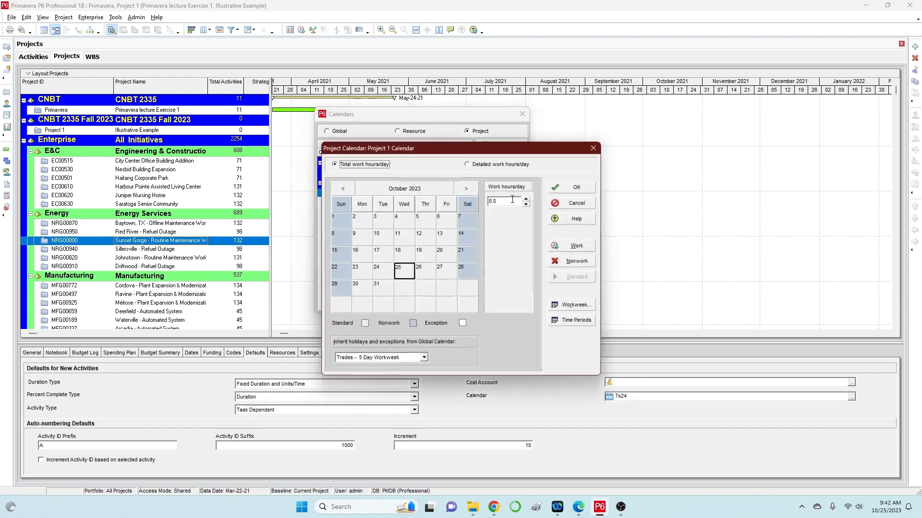
left_click_drag(488, 150, 480, 121)
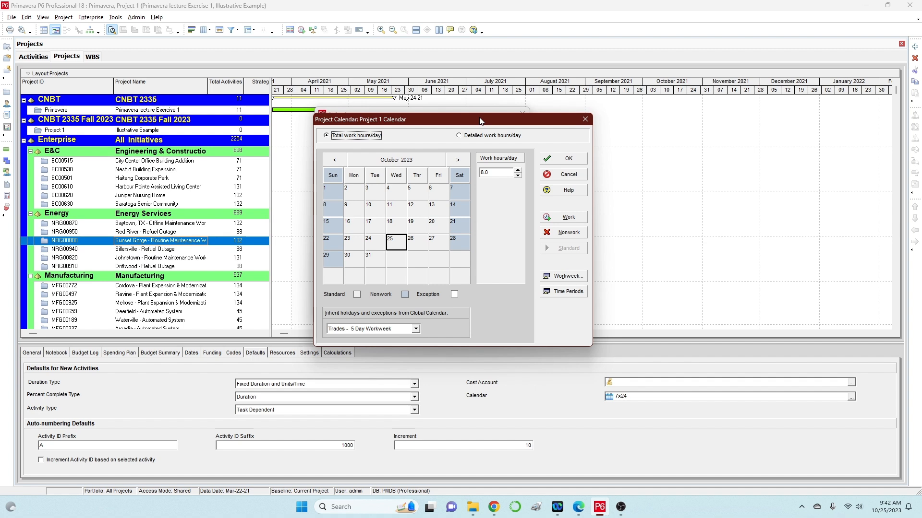
left_click(458, 162)
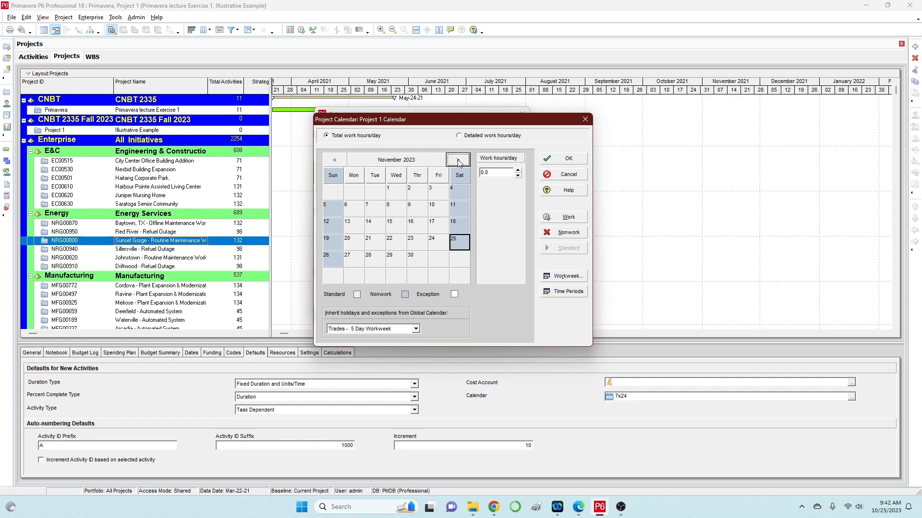
left_click(415, 246)
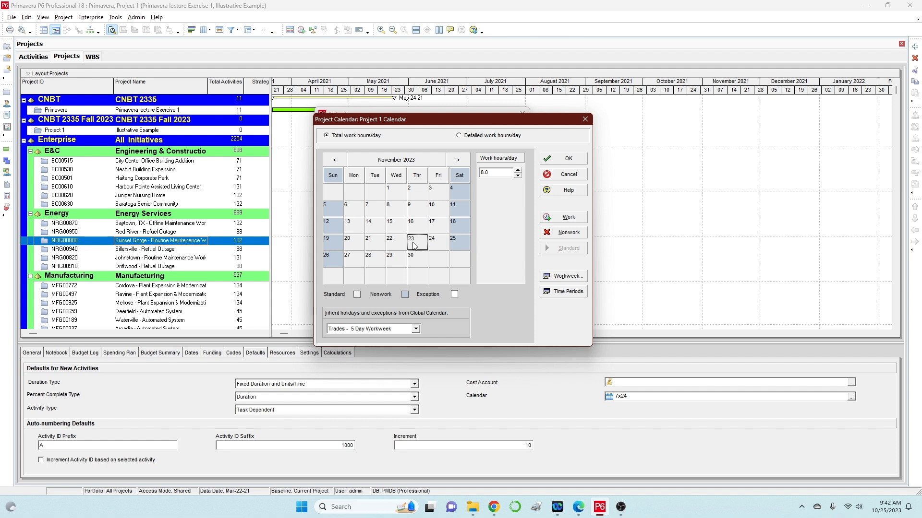
key("ctrl")
left_click(569, 233)
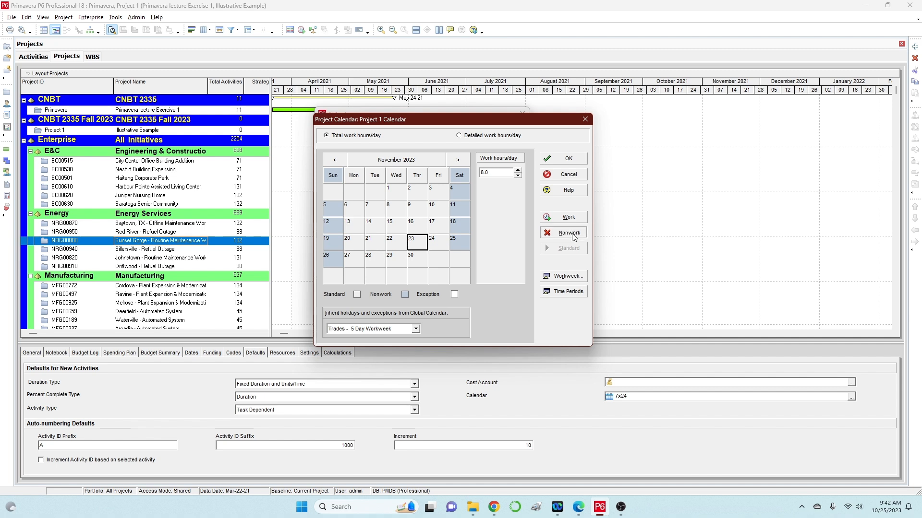
key("ctrl")
key("ctrl")
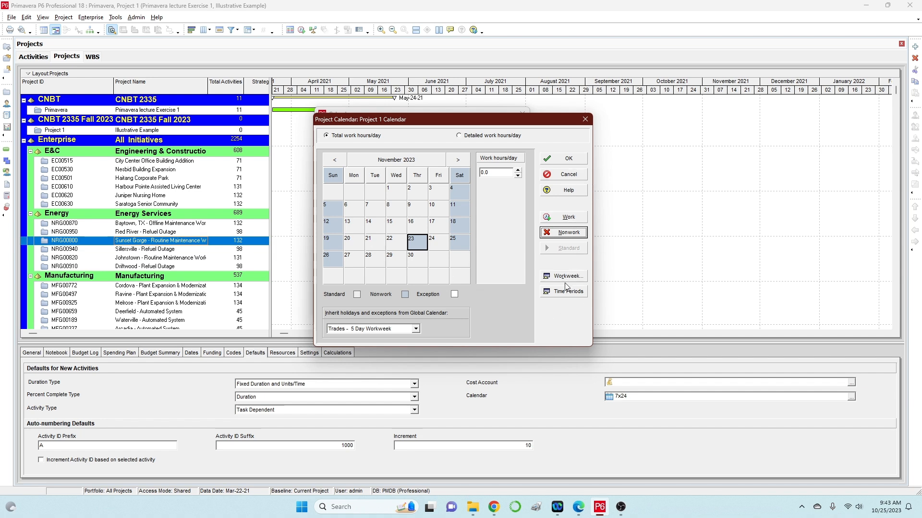
key("ctrl")
key("ctrl")
Step: Mark December 25, 2023 as a nonwork day in Project 1 Calendar
left_click(457, 161)
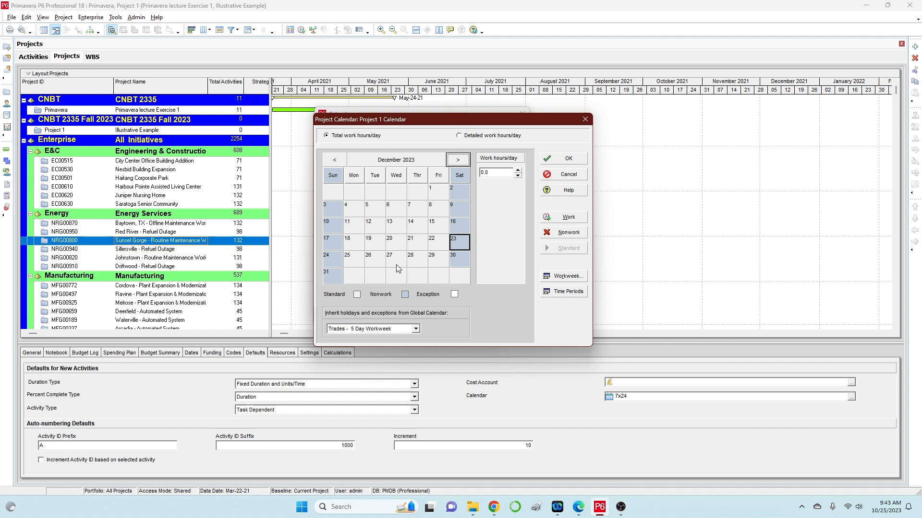
left_click(352, 262)
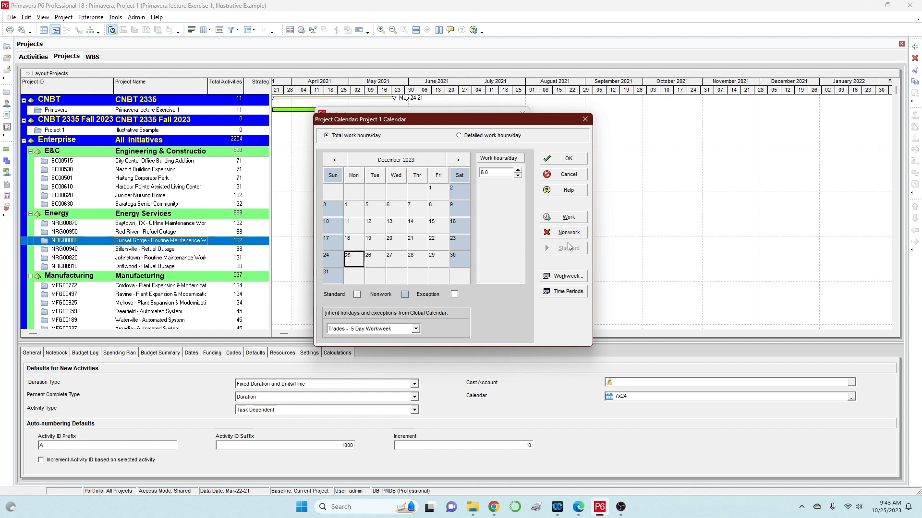
left_click(578, 234)
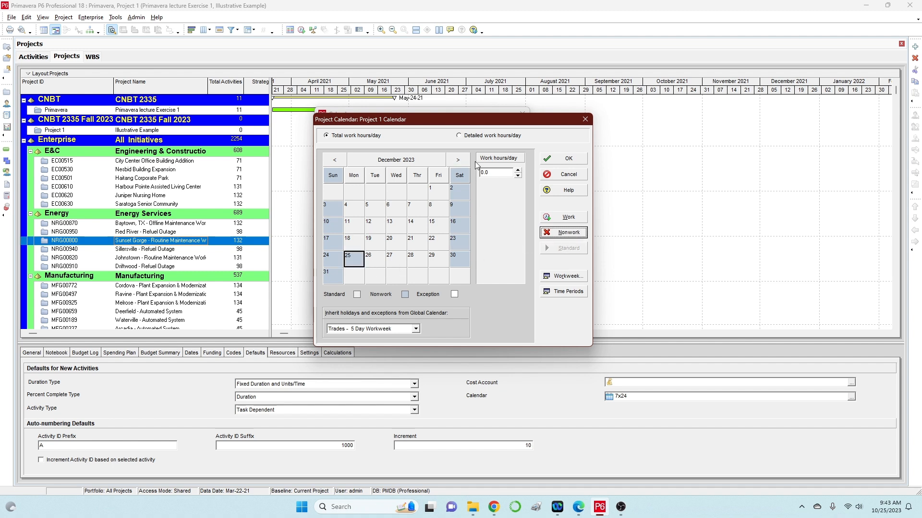
Step: Mark January 1 and January 15, 2024 as nonwork days, save the calendar changes and close the calendar list
left_click(457, 160)
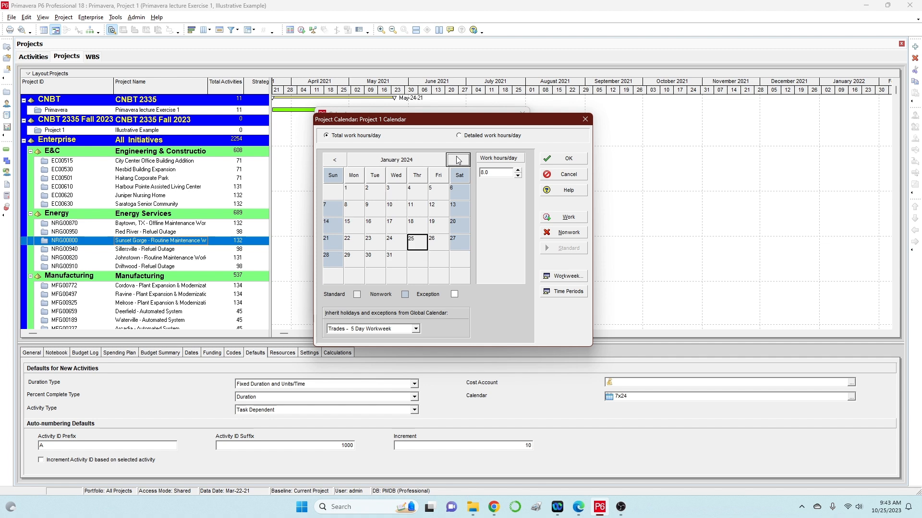
left_click(354, 195)
left_click(568, 235)
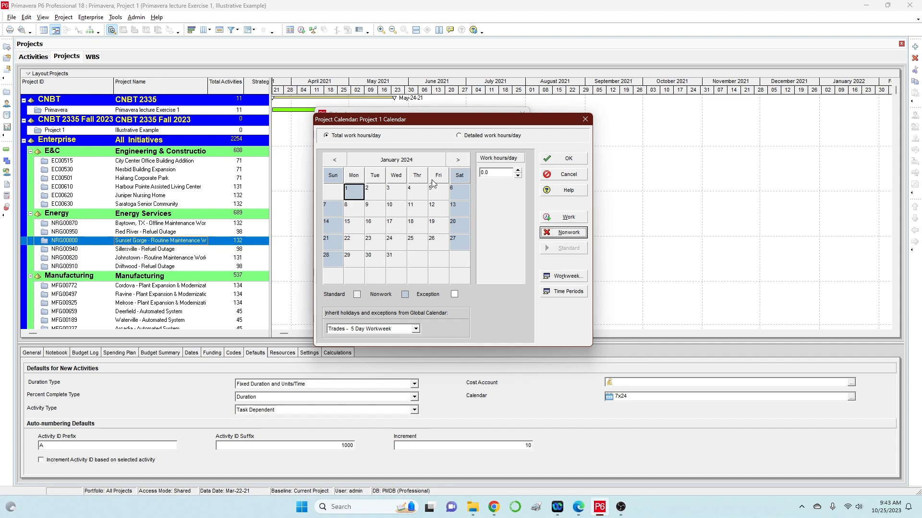
left_click(353, 228)
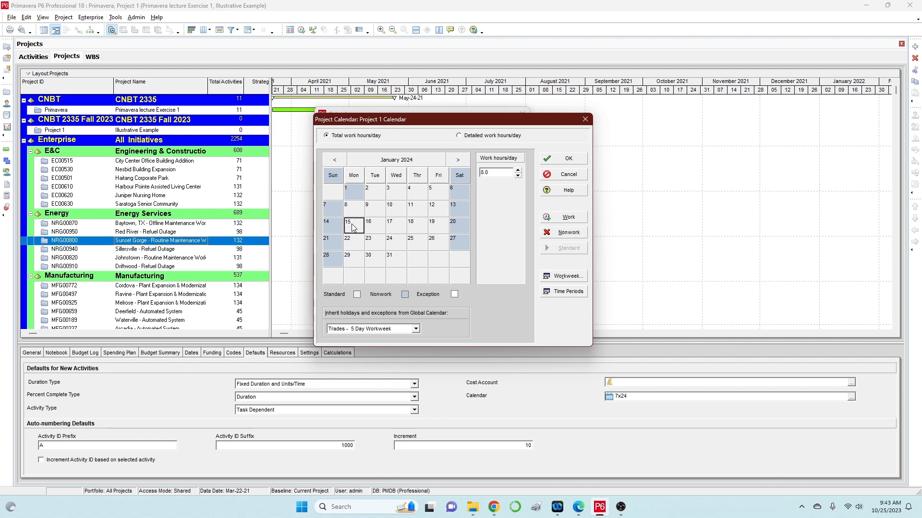
left_click(568, 234)
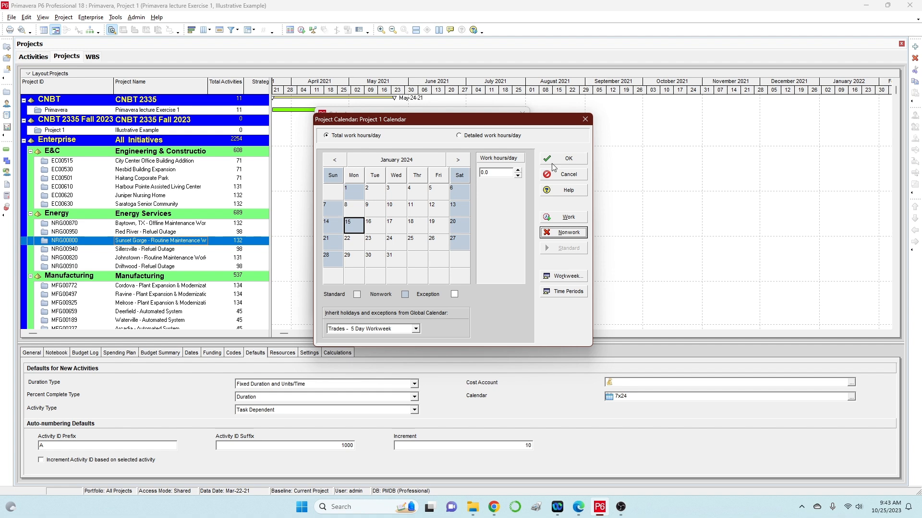
left_click(578, 158)
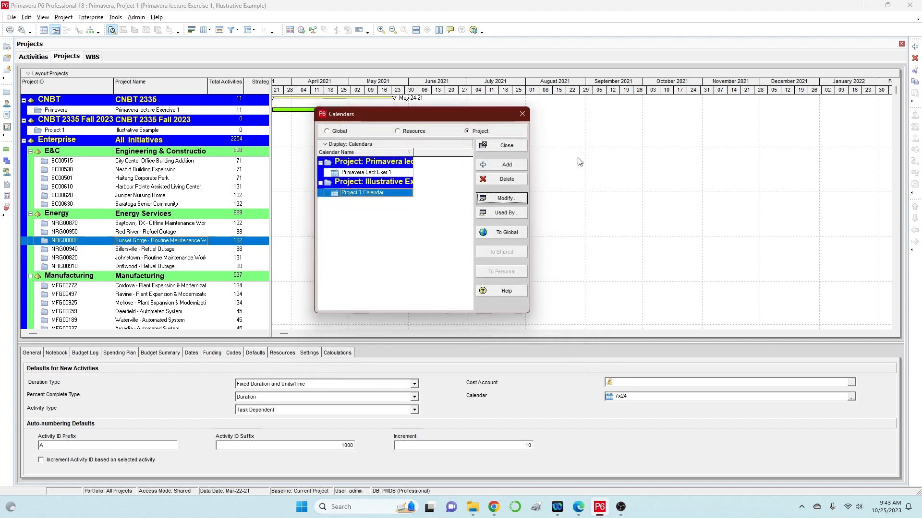
left_click(527, 115)
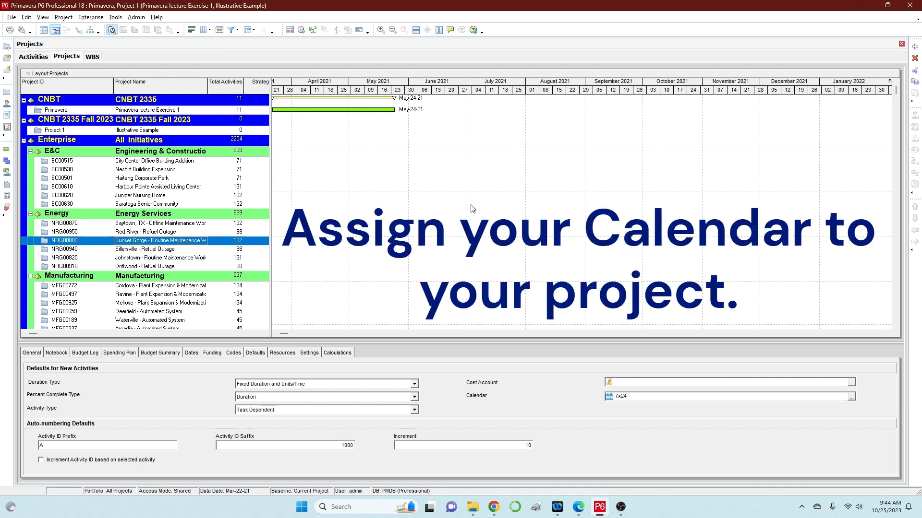
Step: Assign Project 1 Calendar as the default calendar for new activities of the Illustrative Example project
left_click(182, 131)
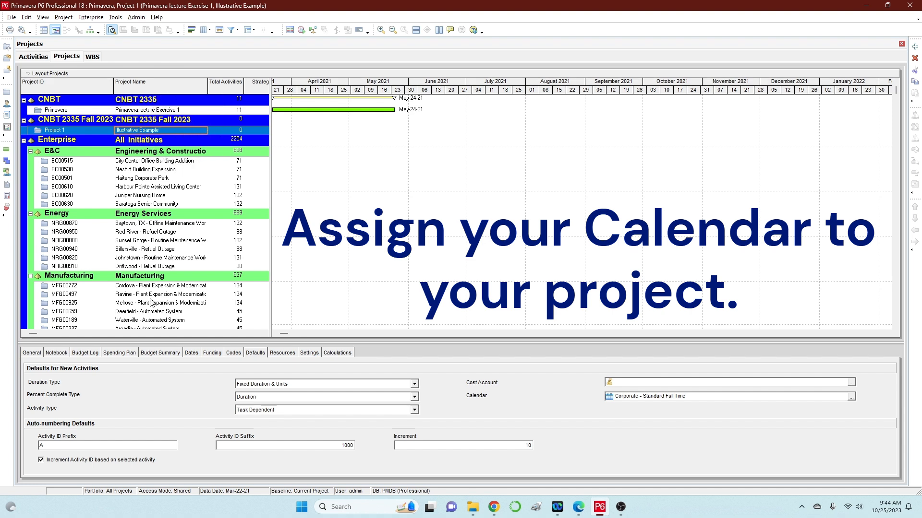
left_click(68, 57)
left_click(173, 131)
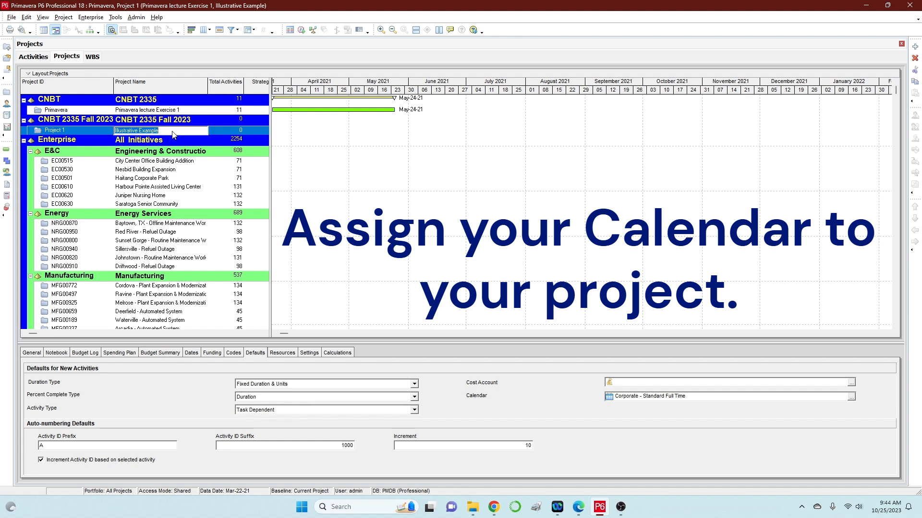
left_click(226, 130)
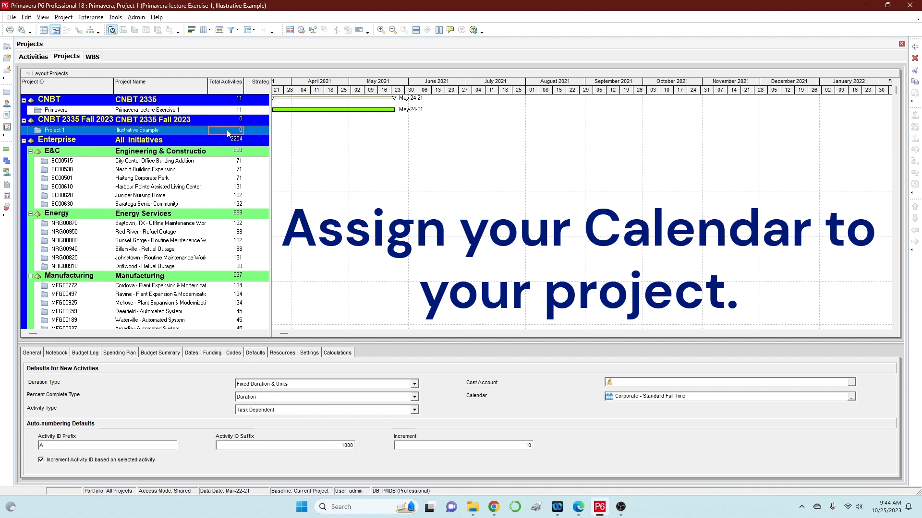
left_click(166, 130)
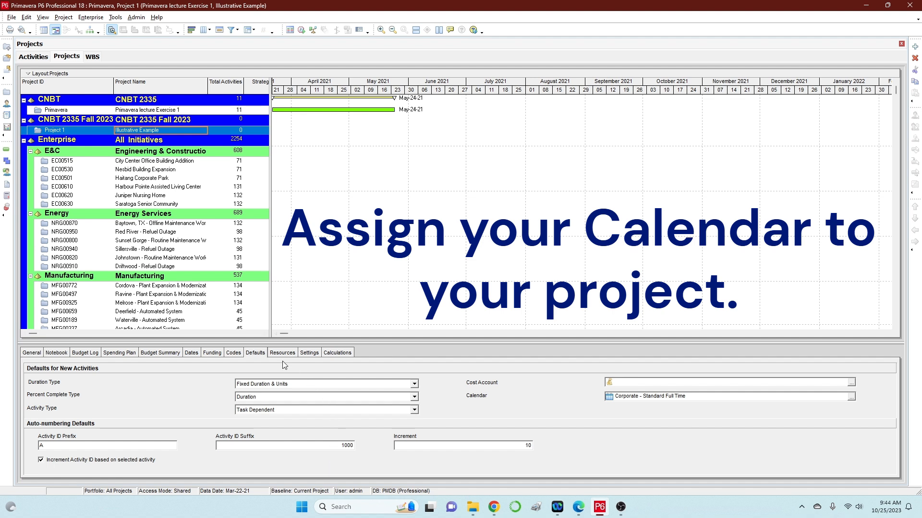
left_click(256, 354)
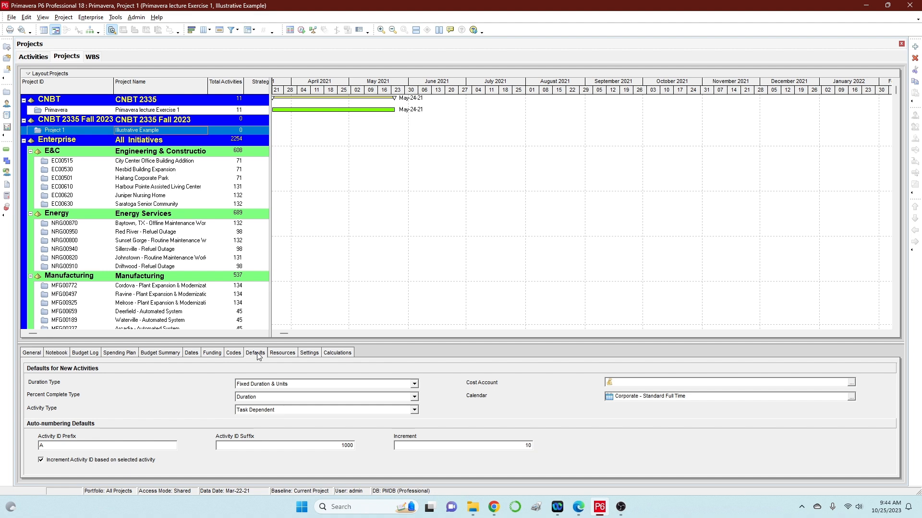
left_click(474, 400)
left_click(851, 397)
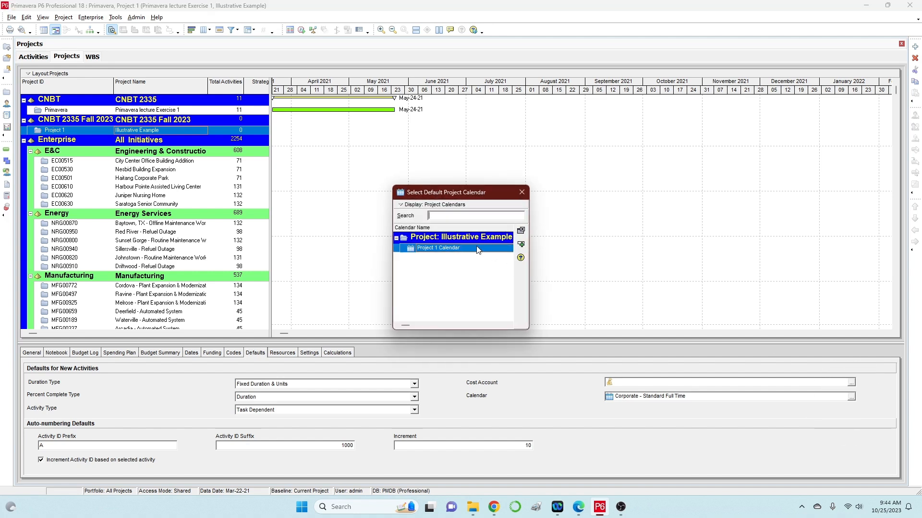
left_click(478, 249)
left_click(408, 205)
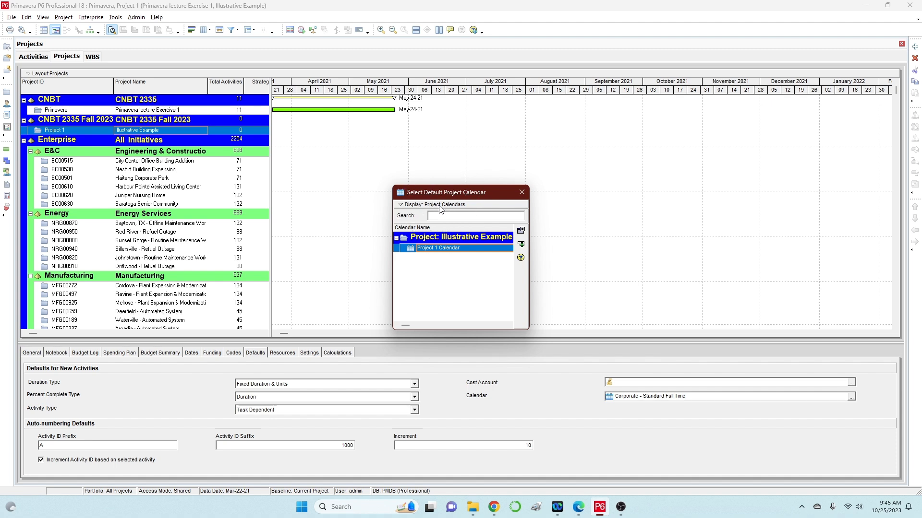
left_click(521, 245)
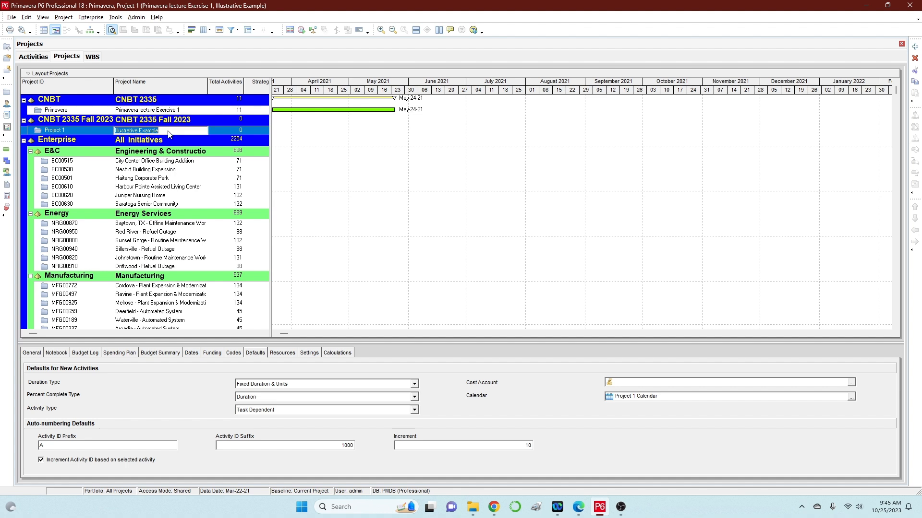
Step: Open only the Illustrative Example project to its activities view
left_click(224, 130)
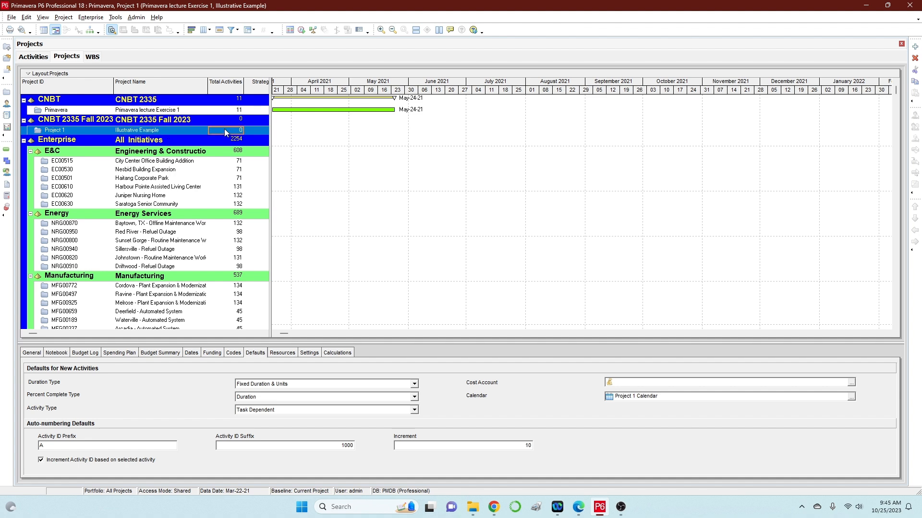
right_click(195, 130)
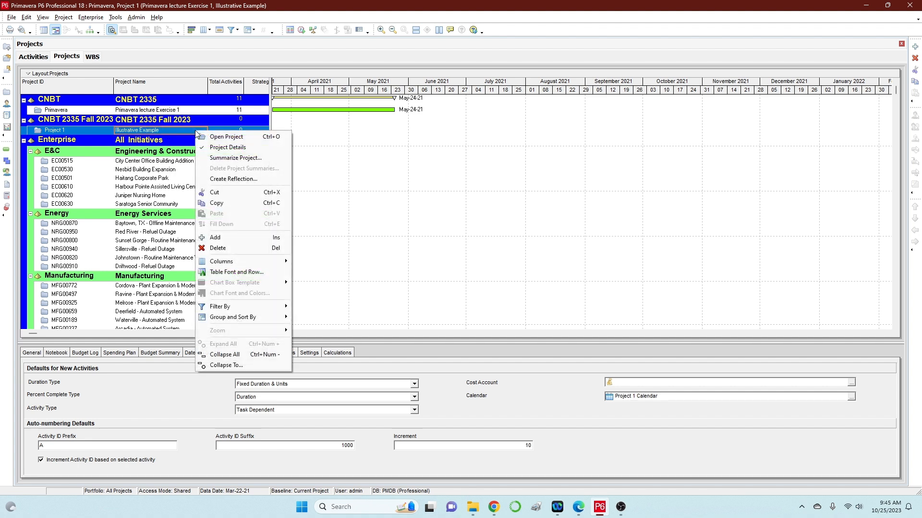
left_click(226, 137)
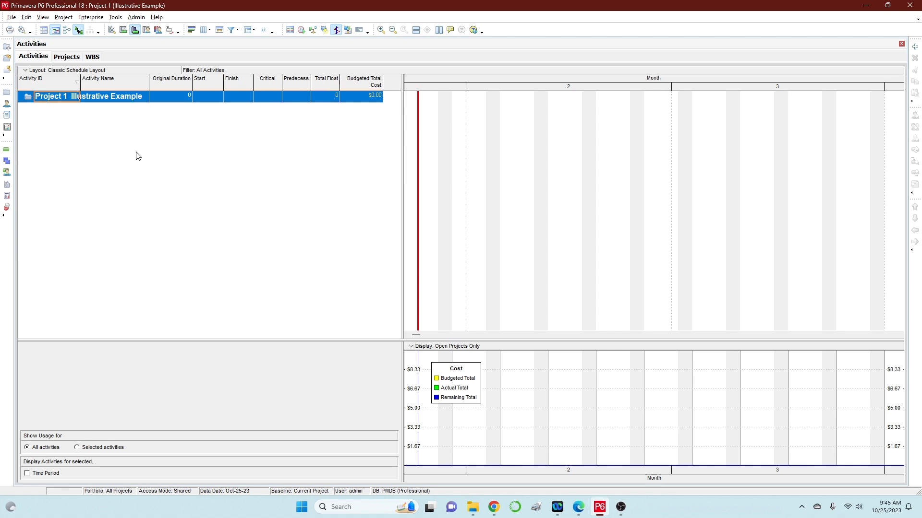
Step: Open the project's WBS view and add a WBS element named "Planning" under Project 1
left_click(7, 162)
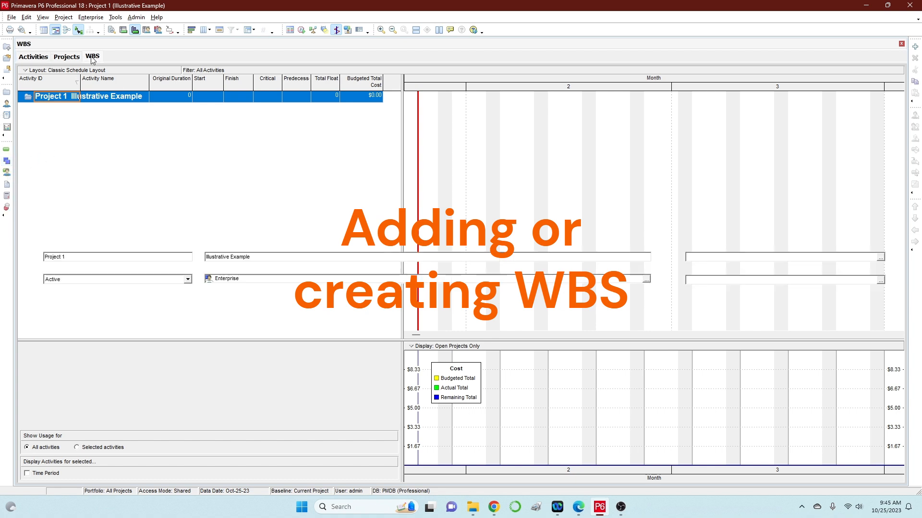
key("ctrl")
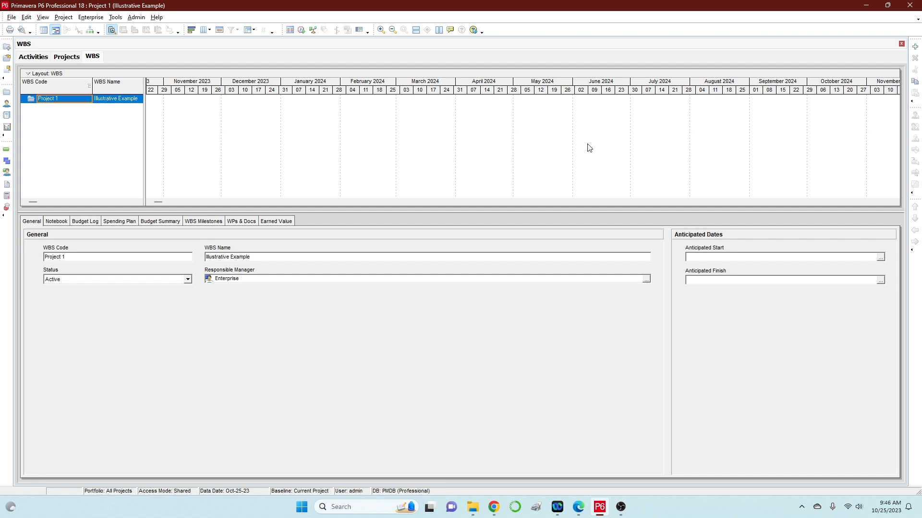
left_click(916, 49)
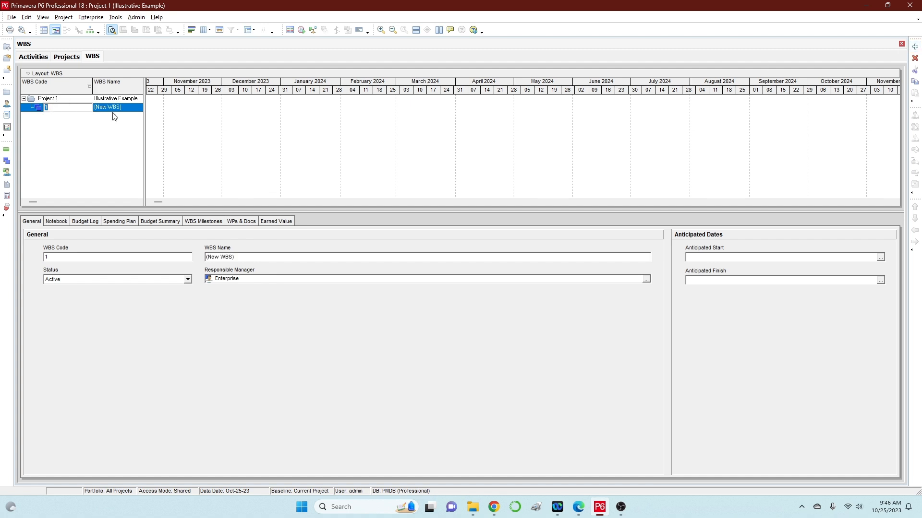
left_click(130, 110)
left_click(130, 108)
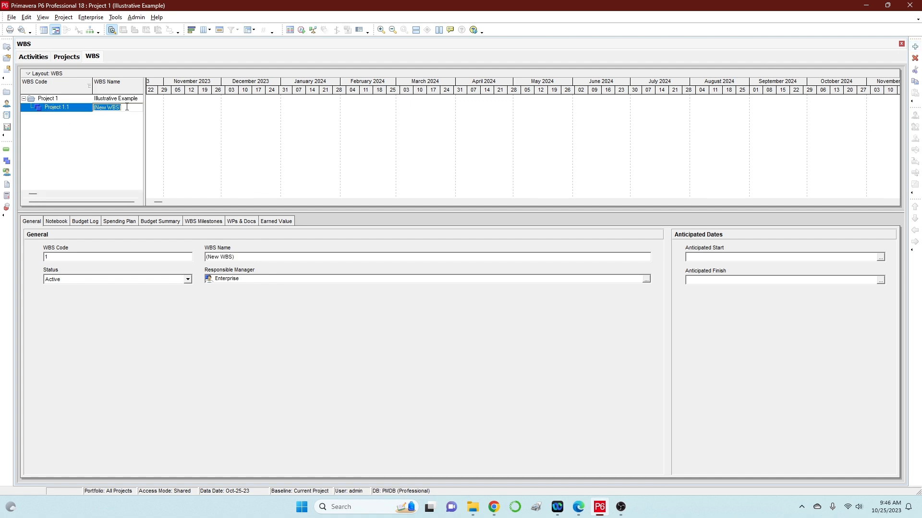
type("Planning")
left_click(112, 131)
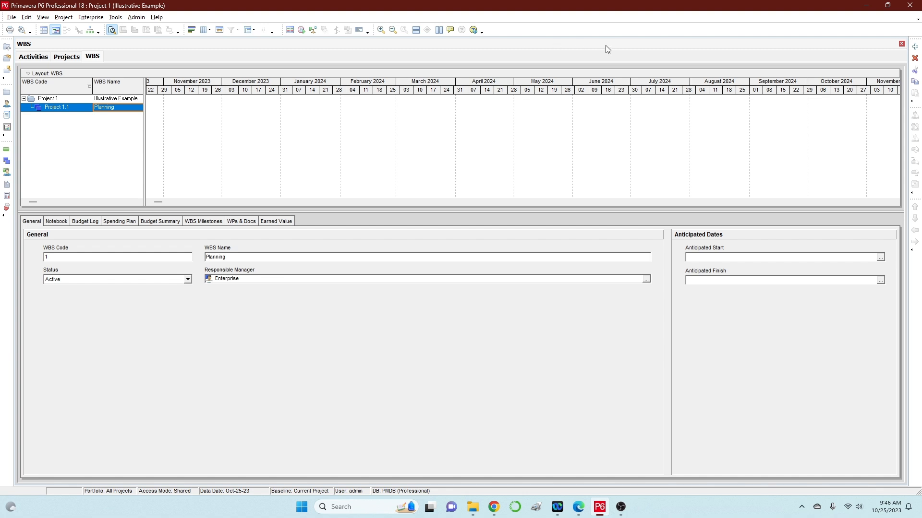
Step: Add a WBS element named "Mobilization" and outdent it to the same level as Planning
left_click(916, 47)
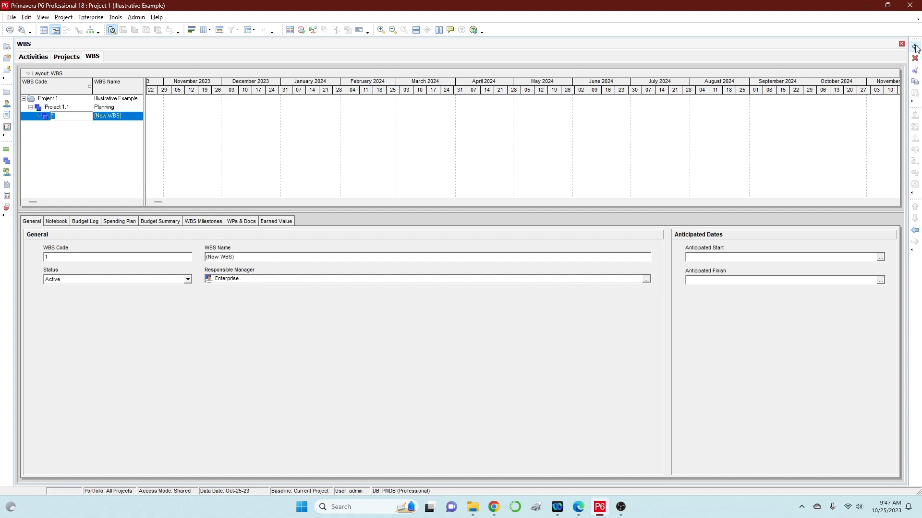
left_click(133, 118)
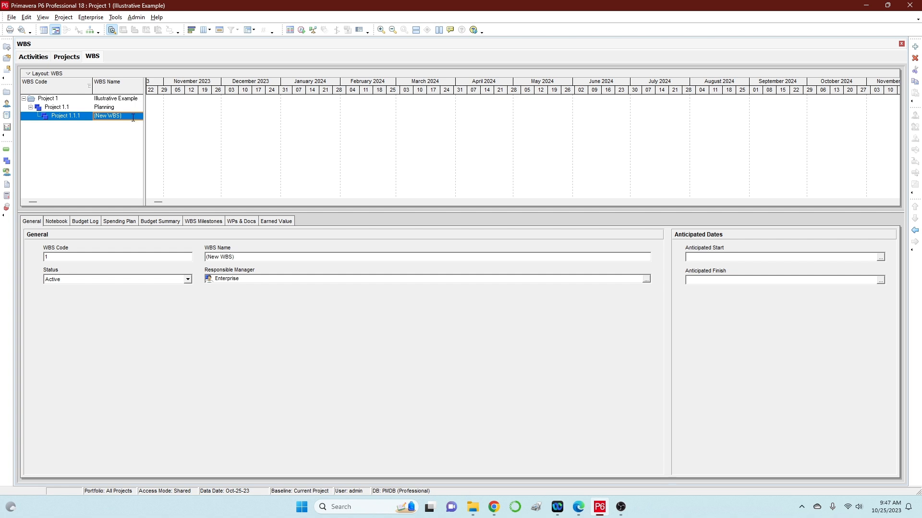
type("Mobilizat")
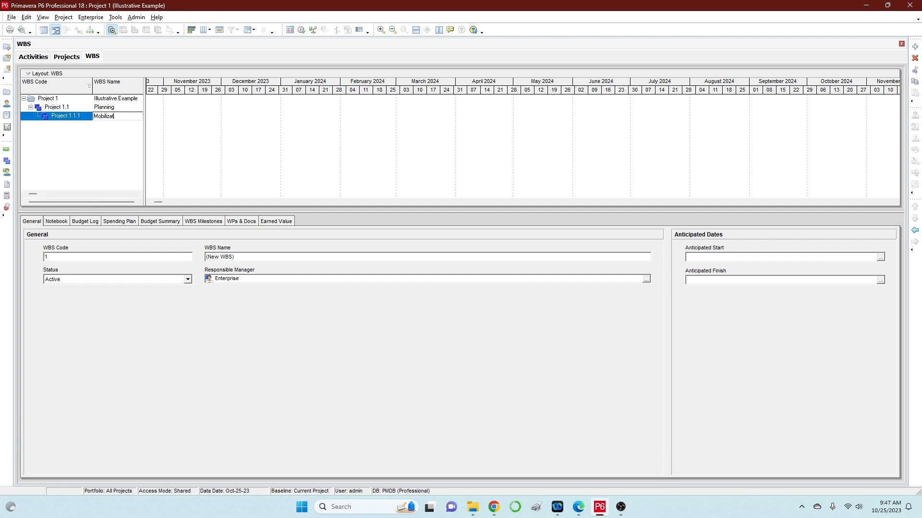
type("ion")
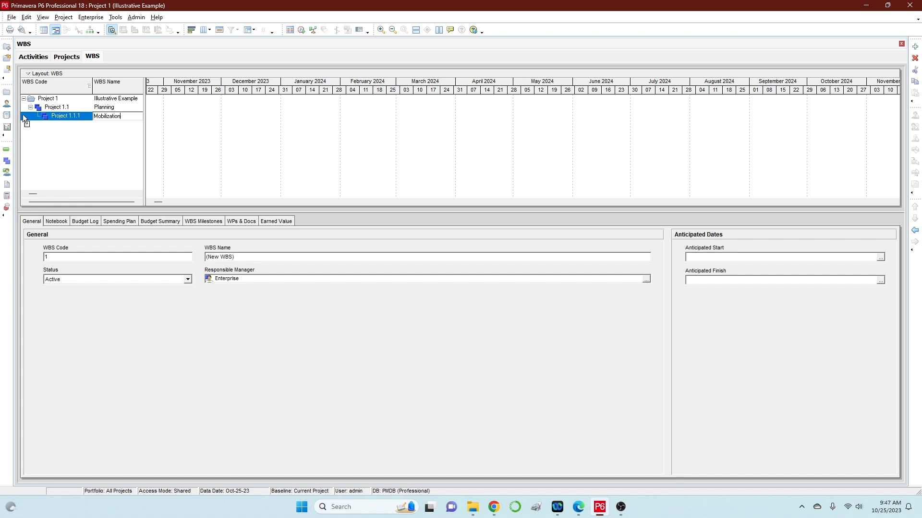
left_click(916, 232)
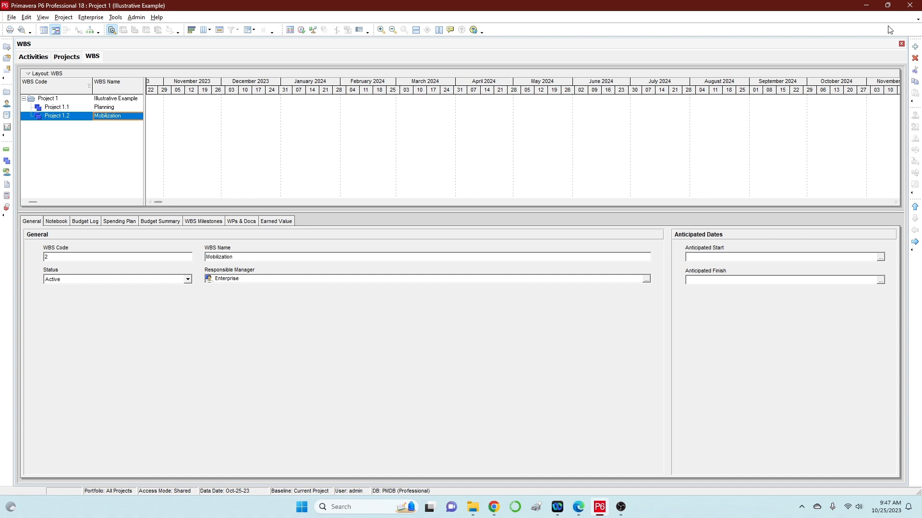
Step: Add a WBS element named "Excavation and Earthworks" and outdent it to the same level as Mobilization
left_click(914, 47)
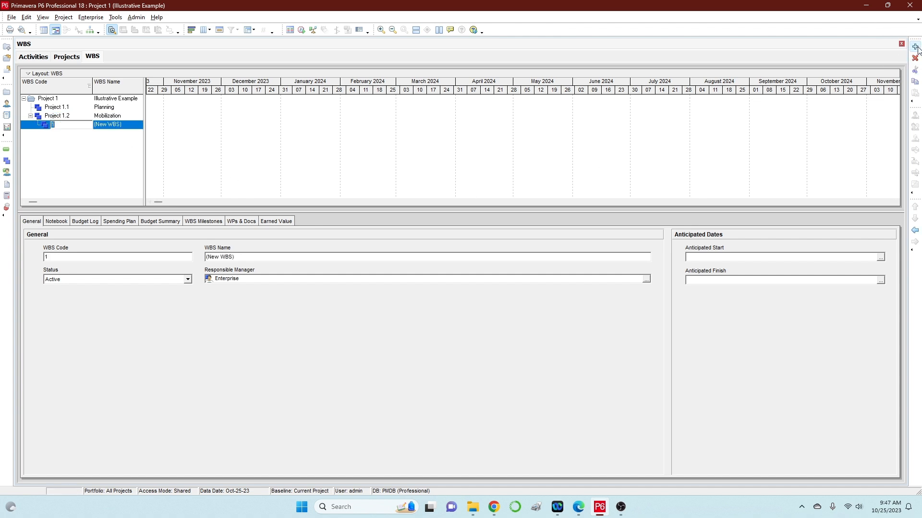
left_click(131, 126)
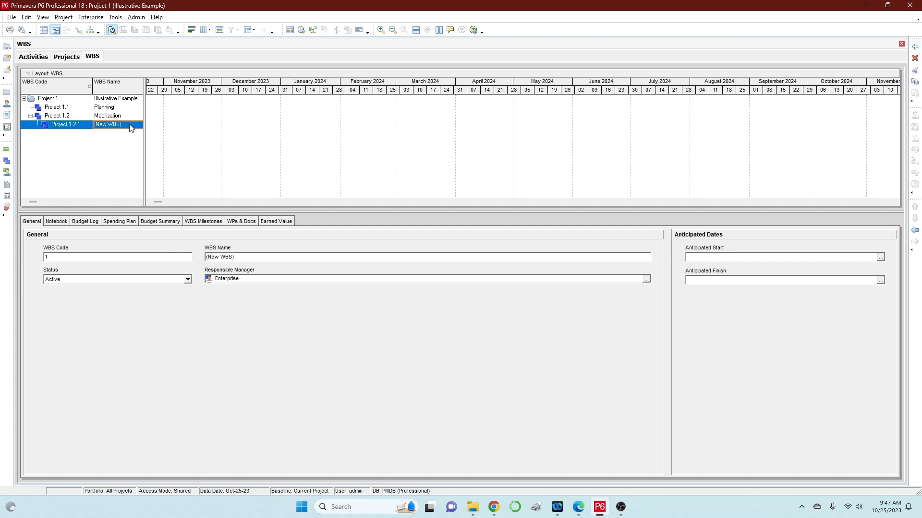
type("Ex")
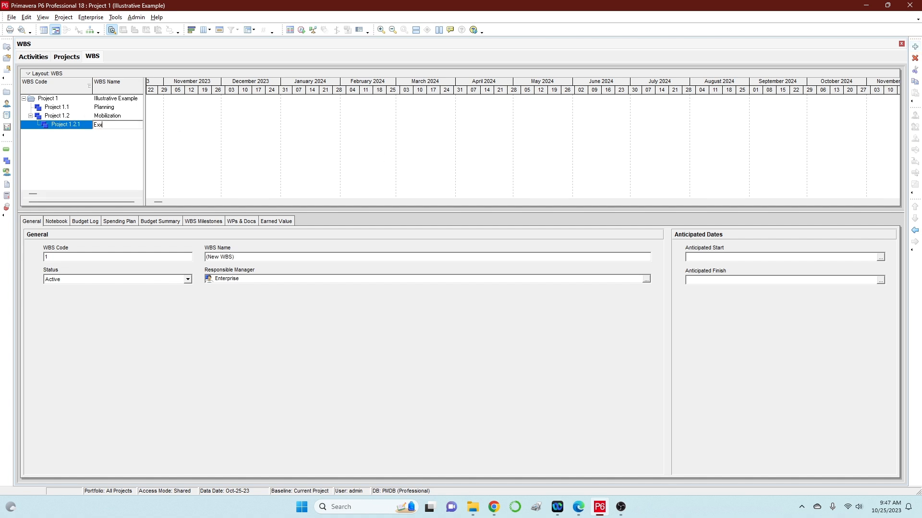
type("cavat")
type("ion and Earthw")
type("orks")
left_click(915, 231)
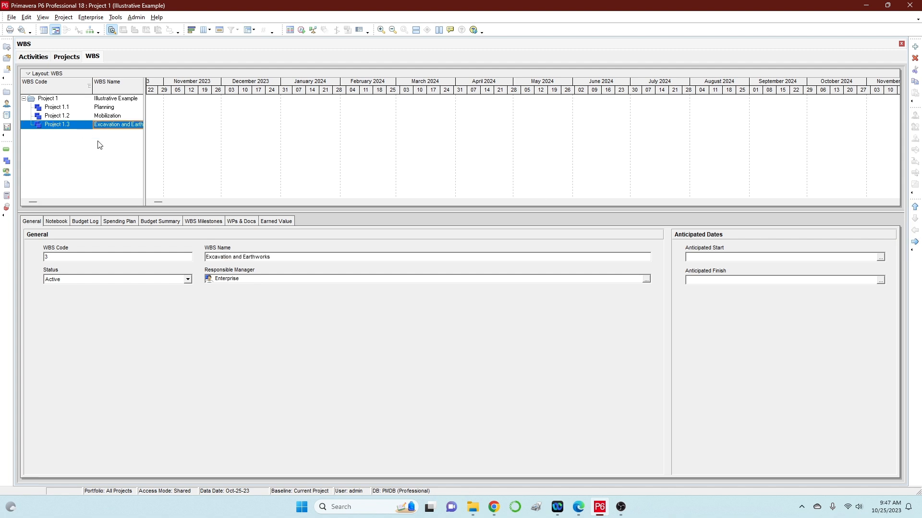
Step: Add a WBS element named "Concreting" and outdent it to the same level as Excavation and Earthworks
left_click(915, 47)
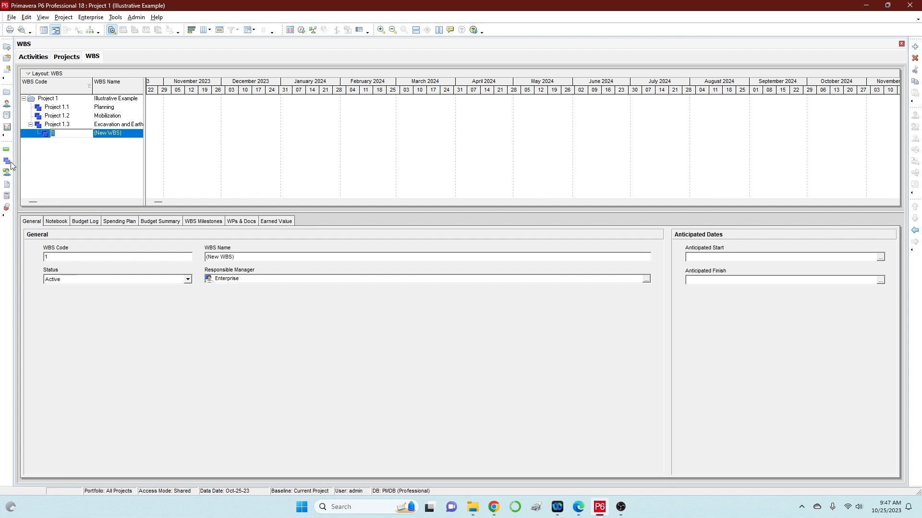
type("C")
key("BackSpace")
key("BackSpace")
key("BackSpace")
left_click(138, 134)
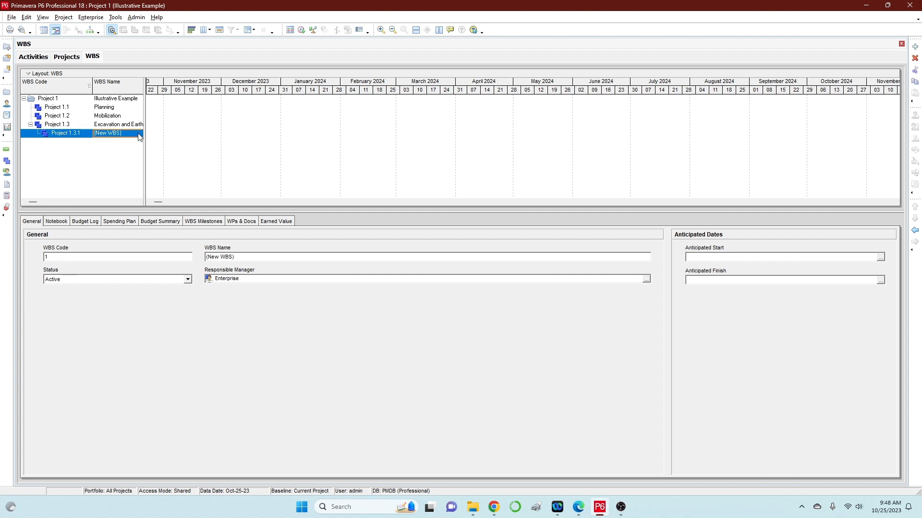
type("Concrete")
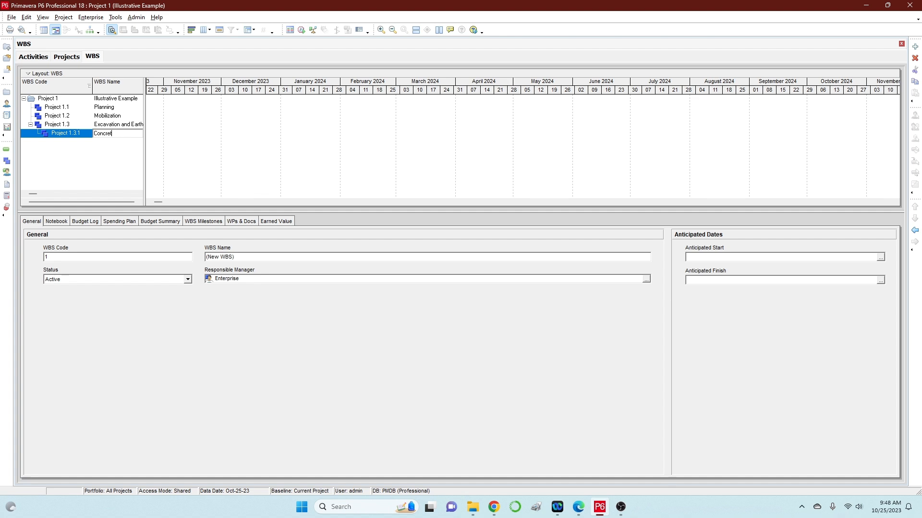
left_click(915, 231)
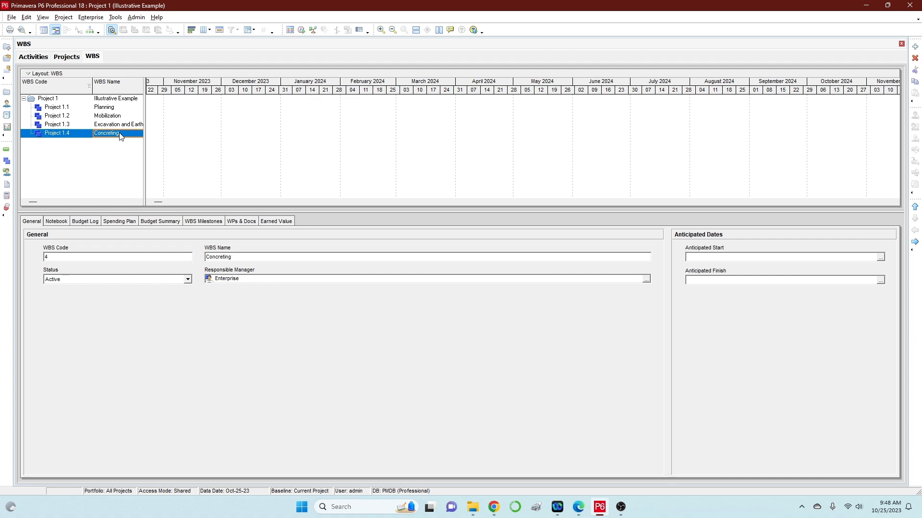
Step: Return to the activities view, refresh it to update the WBS structure, and add an activity named "Finacing" under Planning
left_click(6, 150)
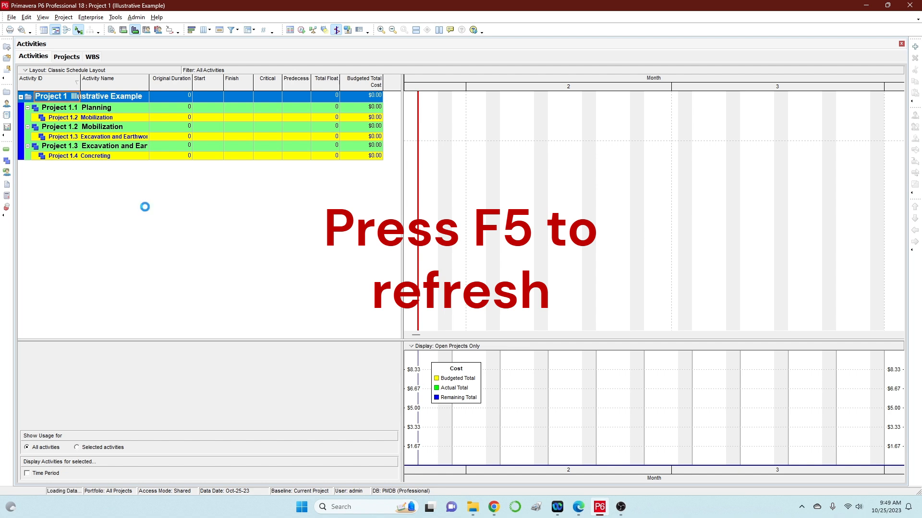
key("F5")
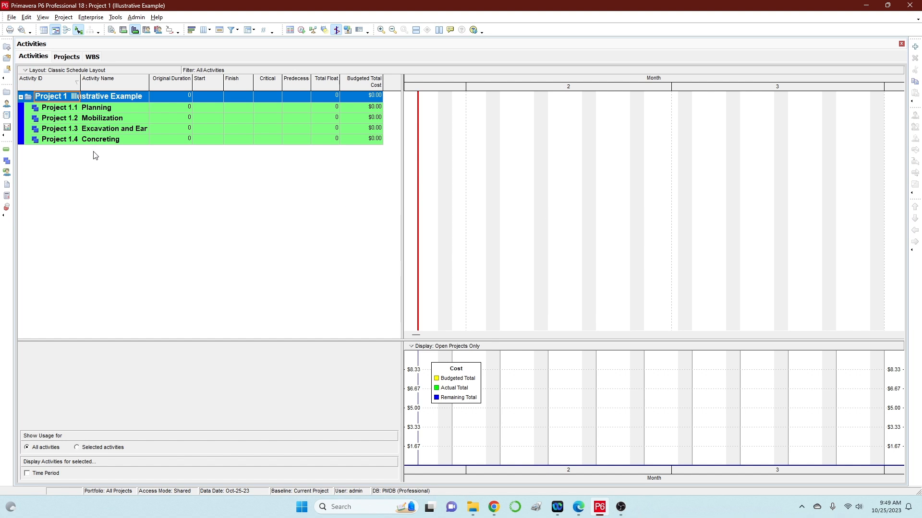
left_click(122, 107)
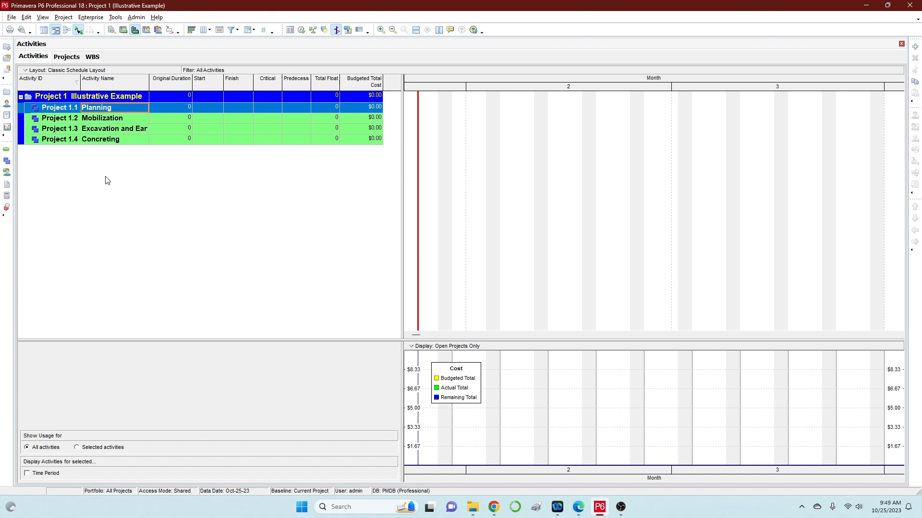
left_click(128, 109)
left_click(915, 47)
left_click(131, 119)
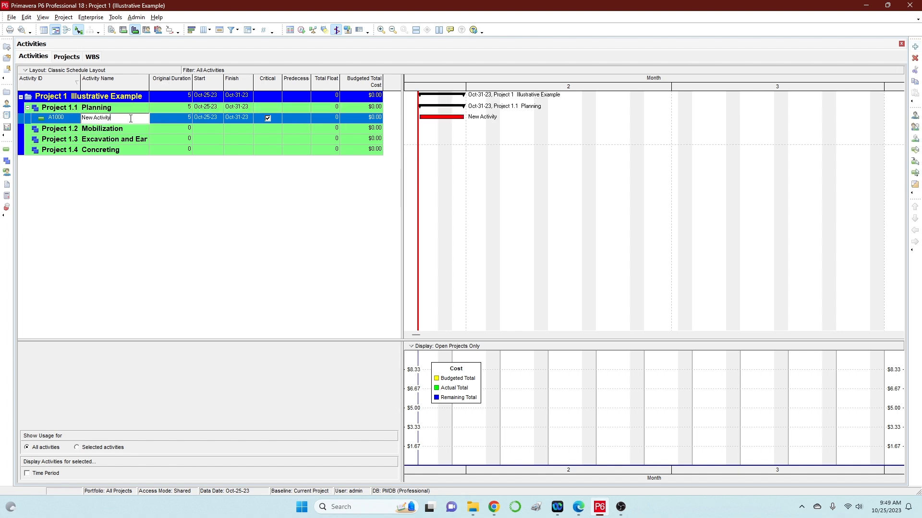
key("BackSpace")
key("BackSpace")
key("BackSpace")
key("BackSpace")
key("BackSpace")
key("BackSpace")
key("BackSpace")
key("BackSpace")
key("BackSpace")
key("BackSpace")
key("BackSpace")
type("Finacing")
Step: Add a second Planning activity named "developing Plans and Permiting"
left_click(915, 46)
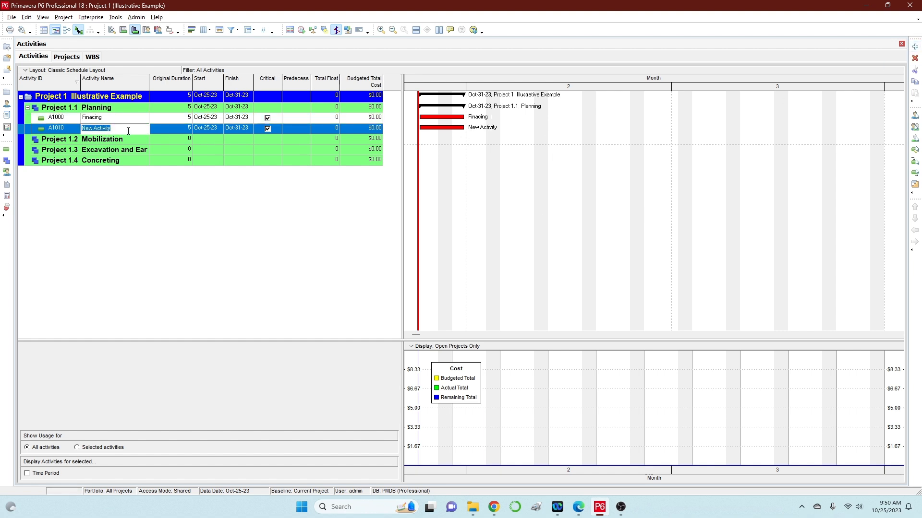
type("Perm")
key("BackSpace")
key("BackSpace")
key("BackSpace")
type("developing Plans and Permiting")
Step: Add an activity named "Move In - Equipment/ Job Trailer Set Up" under Mobilization
left_click(119, 139)
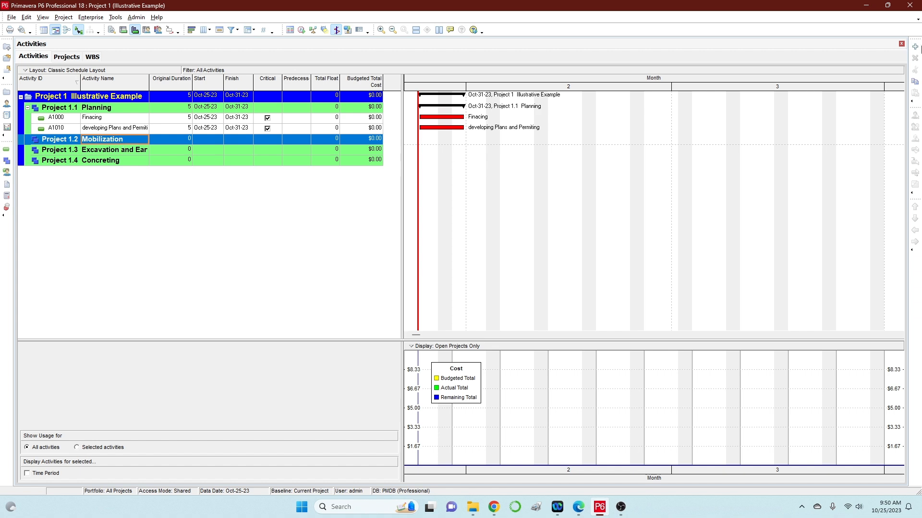
left_click(915, 47)
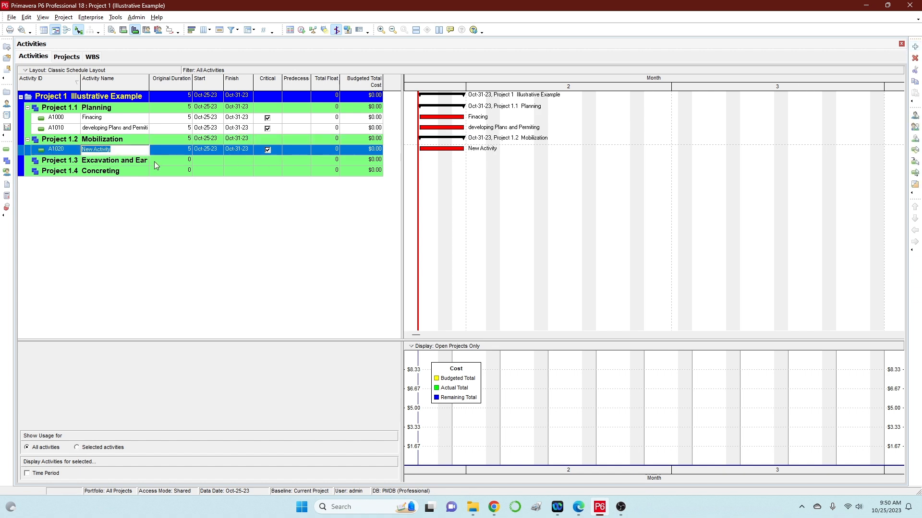
type("Move In - Equipment/ Job Trailer Set Up")
key("Return")
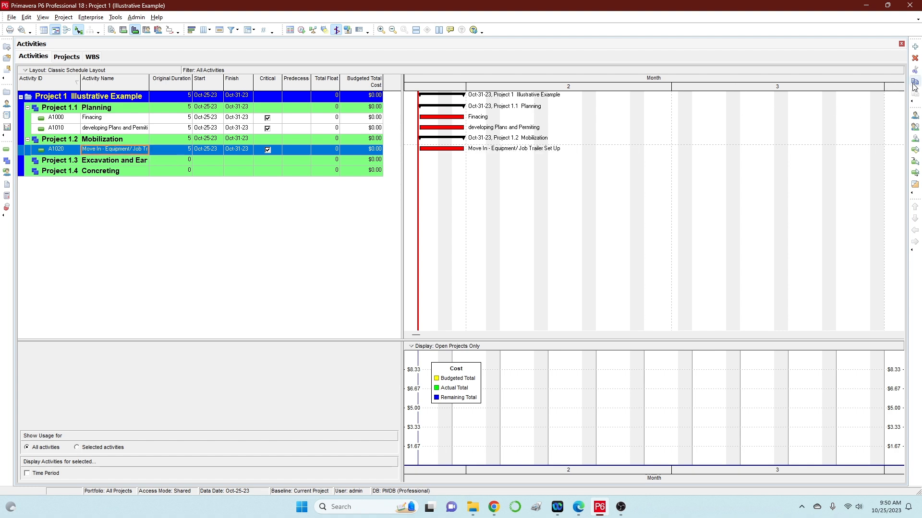
Step: Add a second Mobilization activity named "Temporary Utilities"
left_click(915, 47)
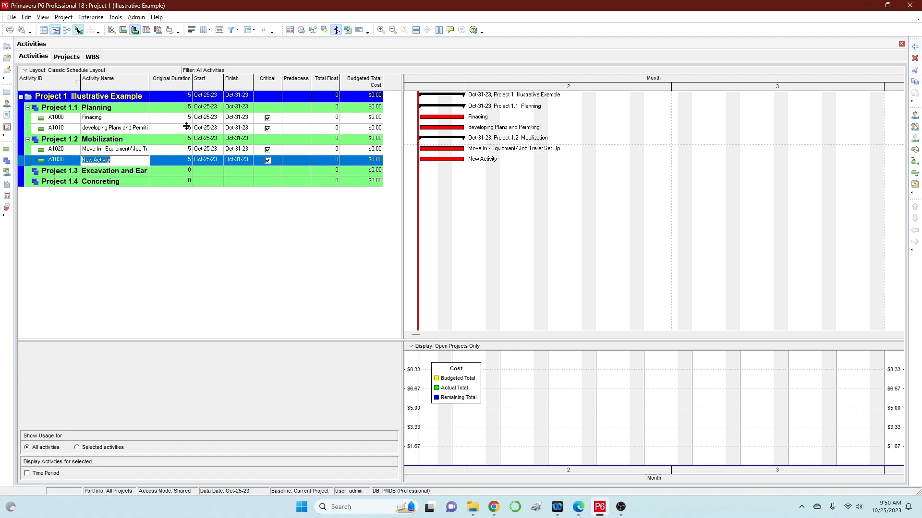
type("Ten")
type("mporary")
type(" Utilities")
Step: Add an activity named "Grading and Layout" under Excavation and Earthworks
left_click(136, 173)
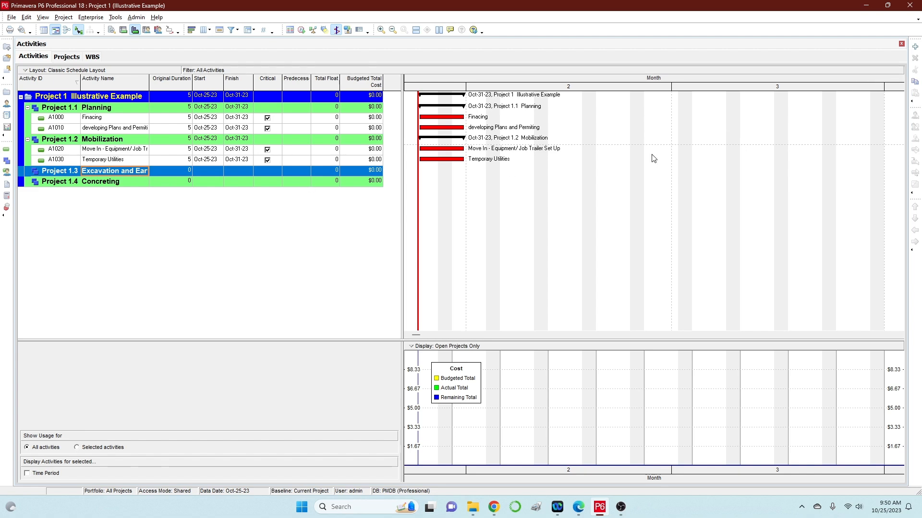
left_click(915, 47)
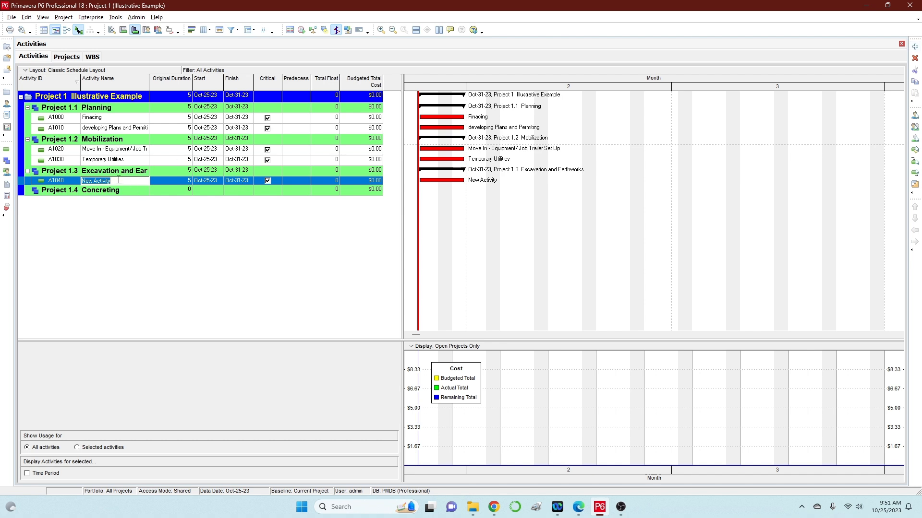
type("Grading and")
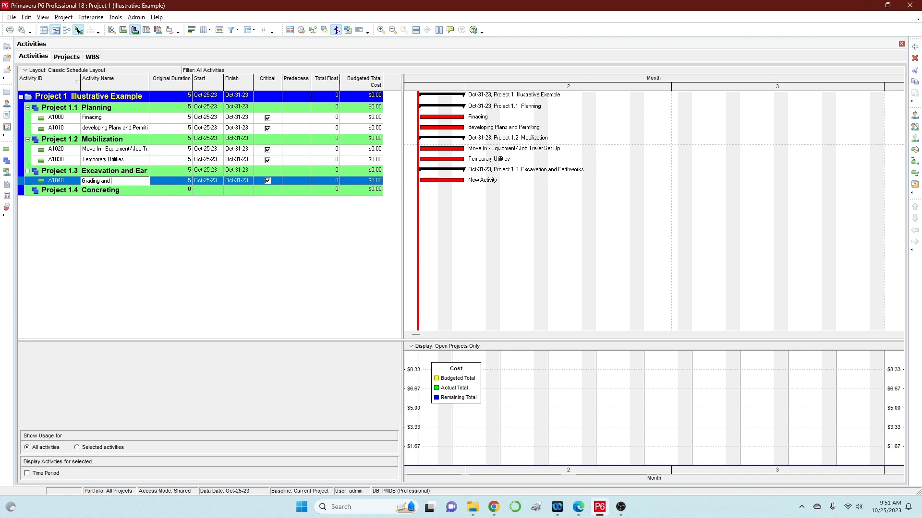
type(" Layout")
Step: Add a second Excavation and Earthworks activity named "General Exacvation"
left_click(914, 47)
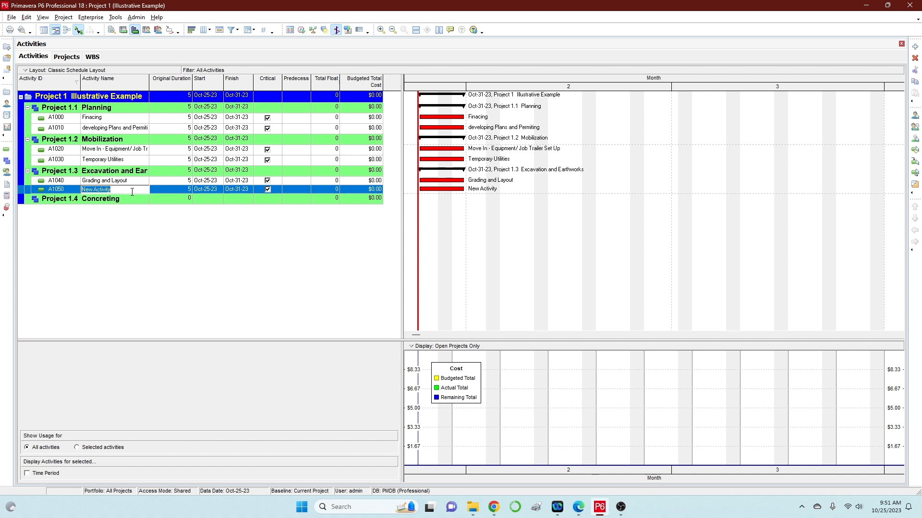
type("General Exacvation")
key("Return")
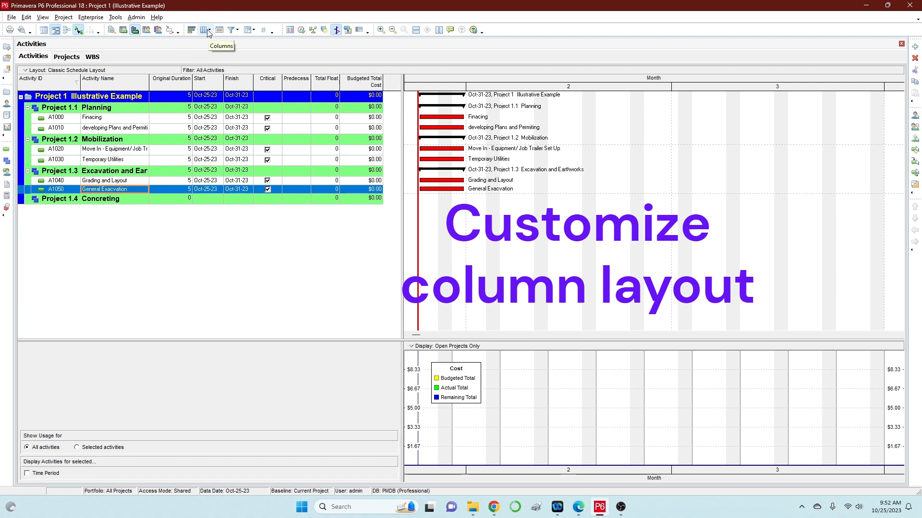
Step: Reorder the activity table's columns so that Predecessors comes directly after Original Duration
right_click(392, 84)
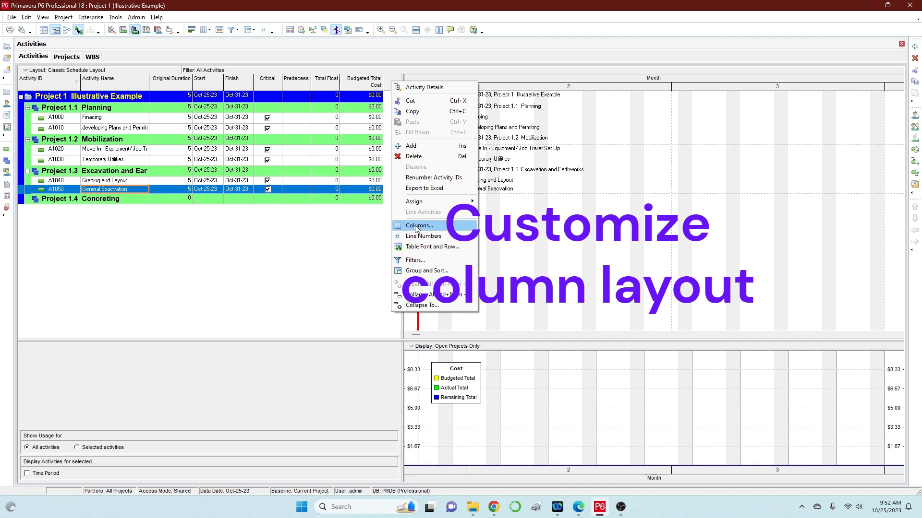
left_click(290, 257)
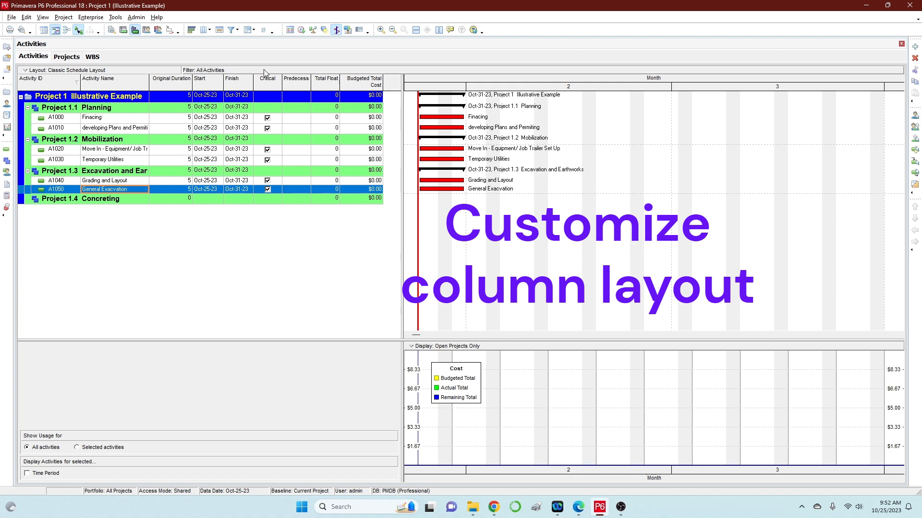
left_click(209, 31)
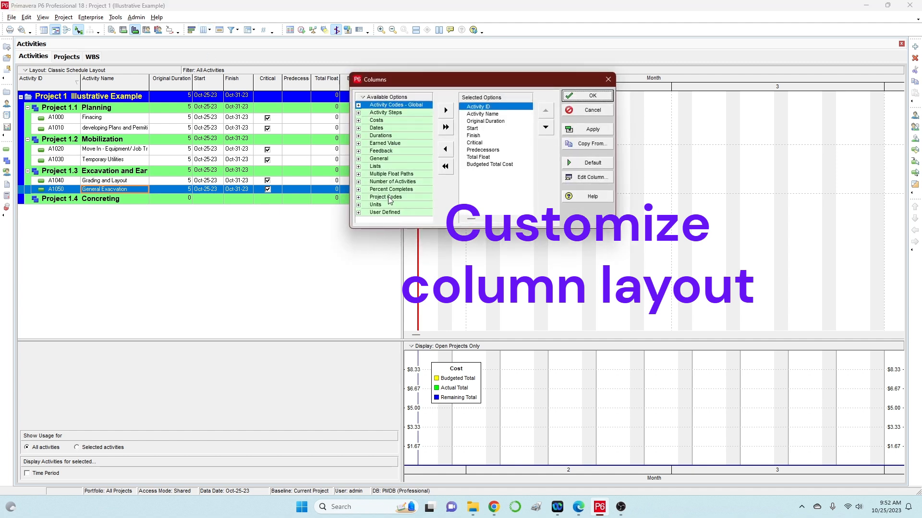
left_click(495, 151)
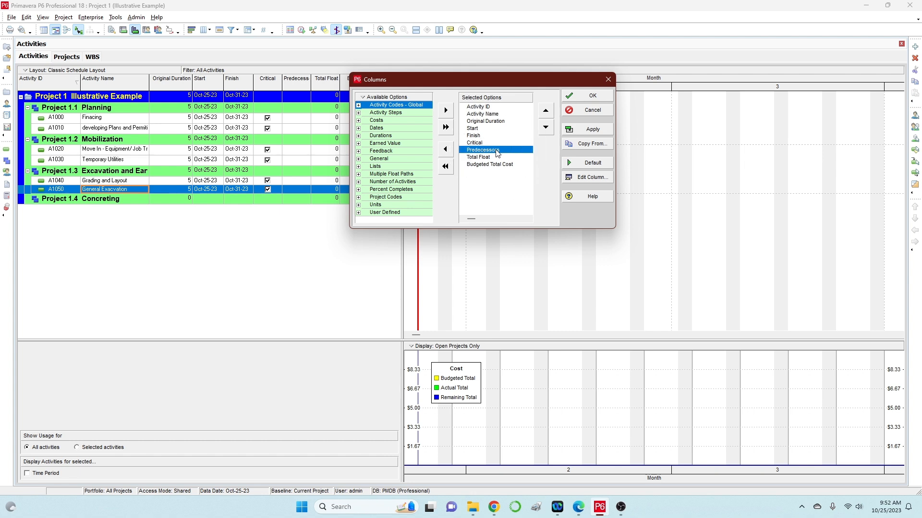
left_click(546, 111)
left_click(546, 111)
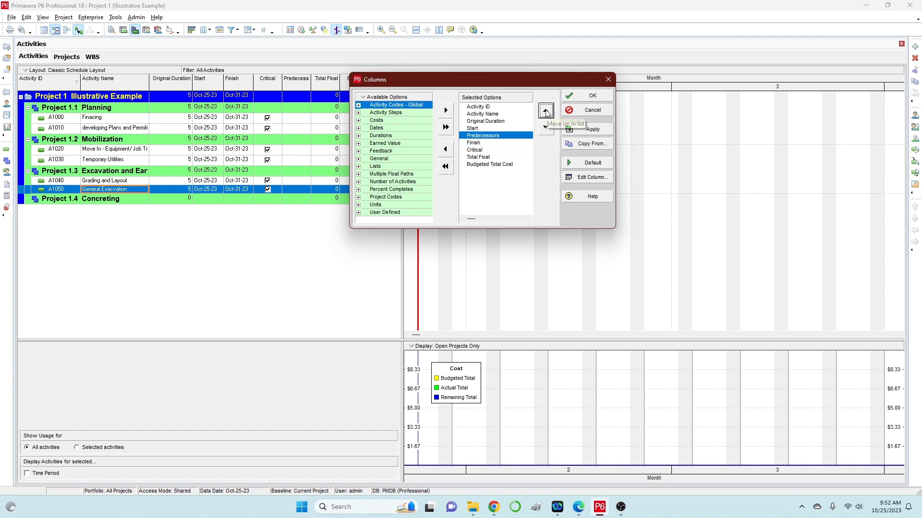
left_click(546, 110)
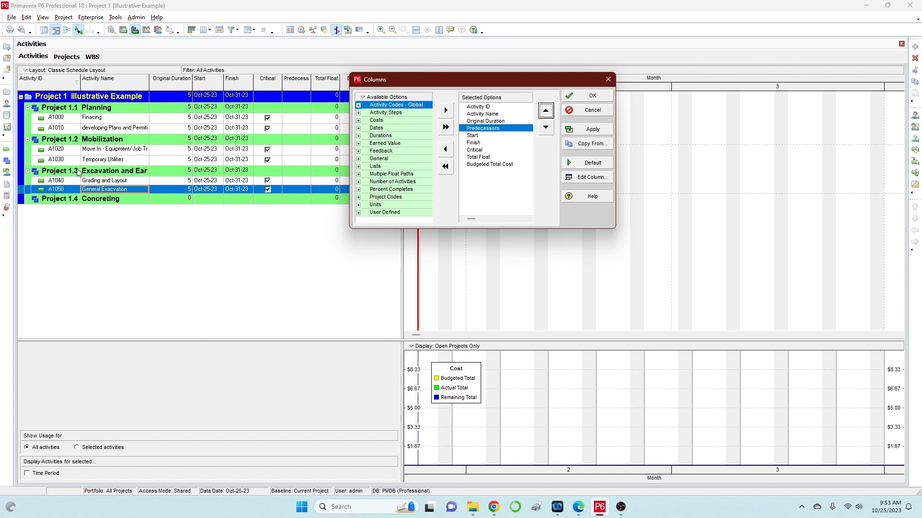
Step: Add the Free Float duration column after Total Float and apply the column layout
left_click(359, 136)
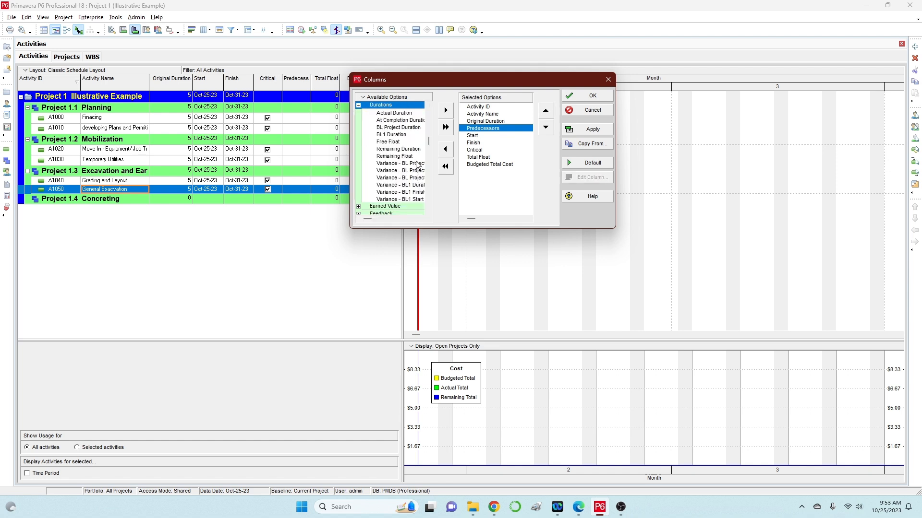
scroll(413, 160, "up", 1)
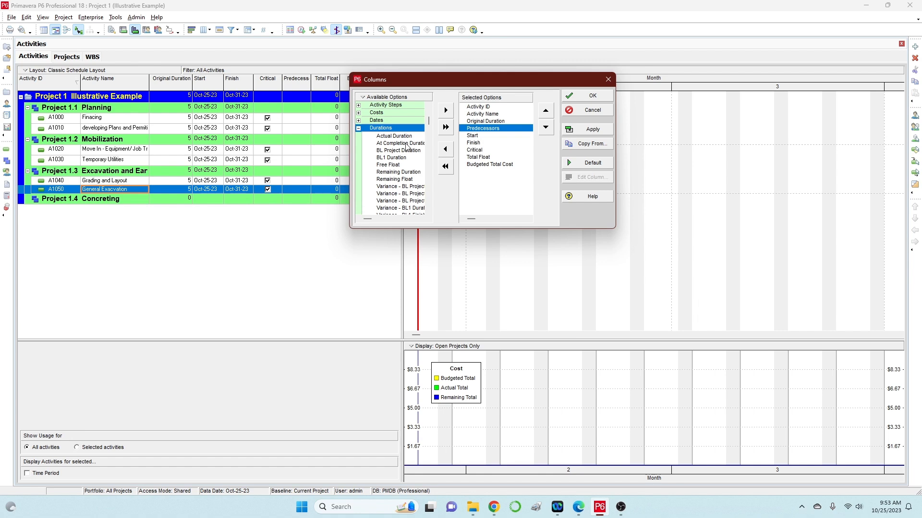
scroll(407, 146, "down", 3)
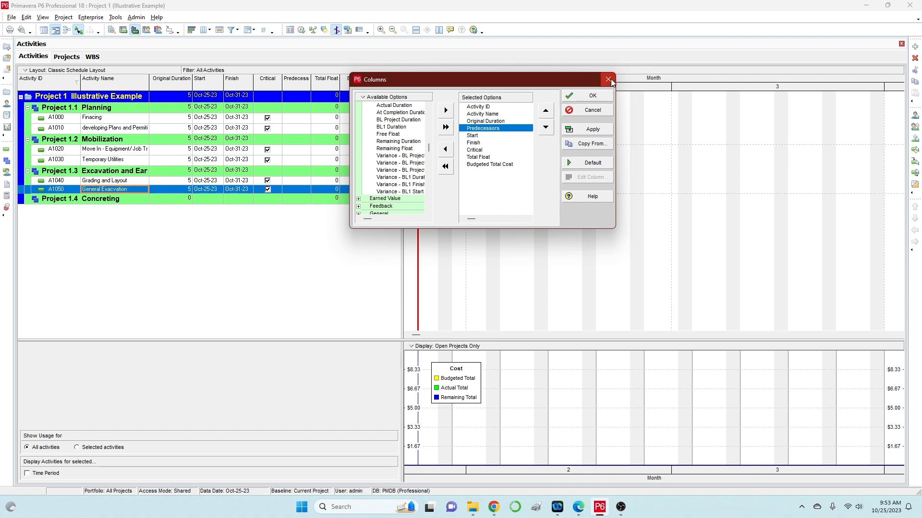
left_click(391, 136)
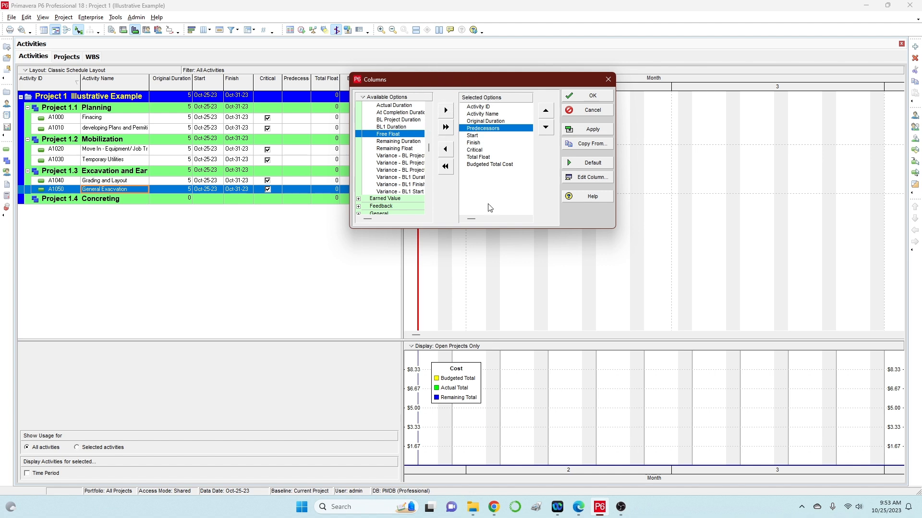
left_click(486, 165)
key("Up")
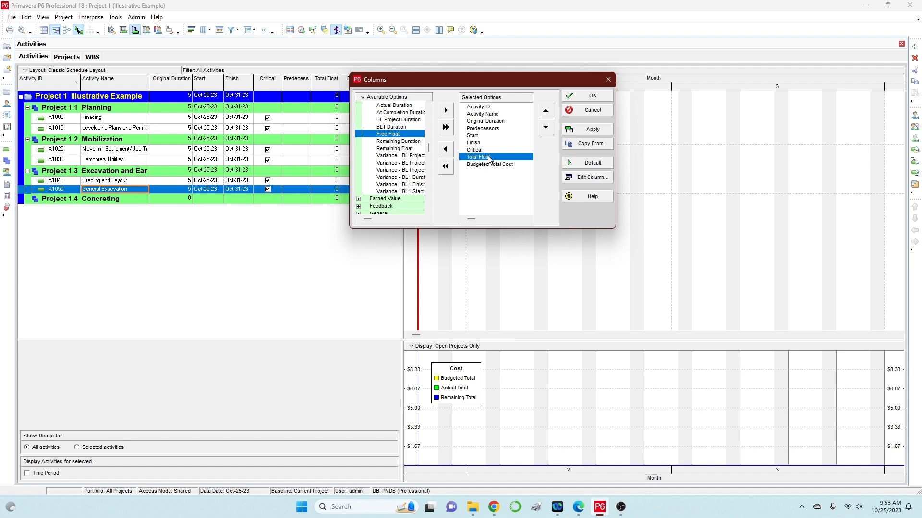
left_click(446, 111)
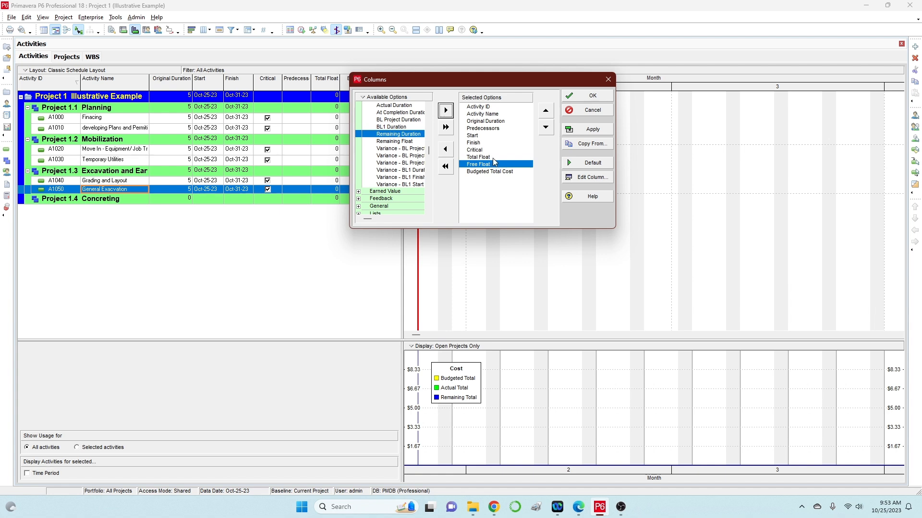
left_click(591, 96)
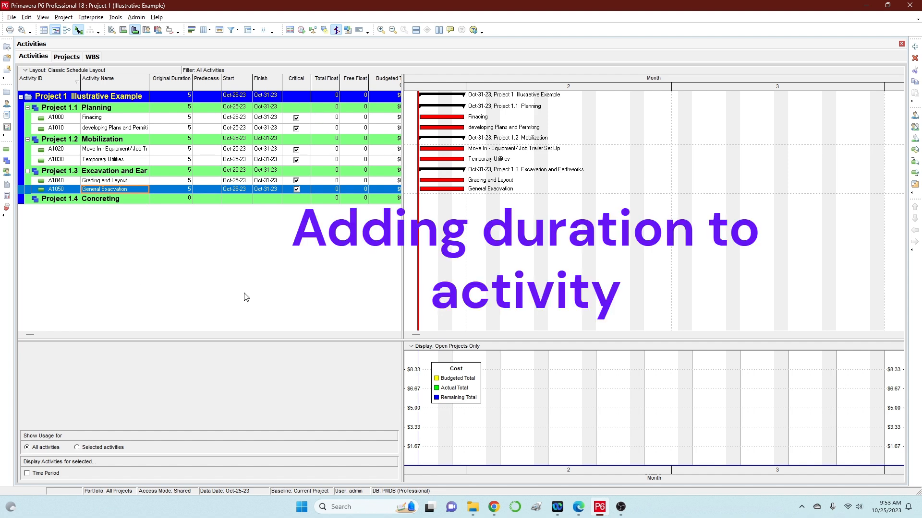
Step: Set the Mobilization activities' original durations to 2 for Move In - Equipment/ Job Trailer Set Up and 1 for Temporary Utilities
left_click(183, 120)
left_click(183, 129)
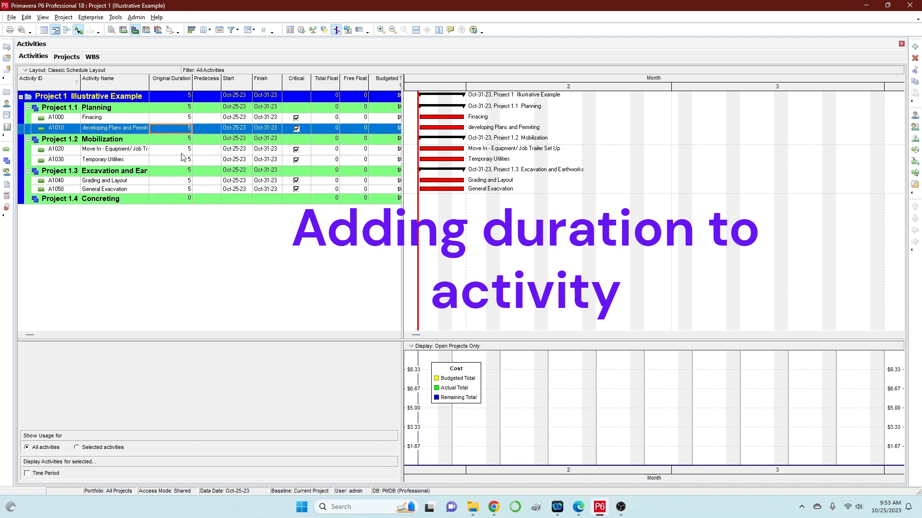
left_click(182, 150)
type("2")
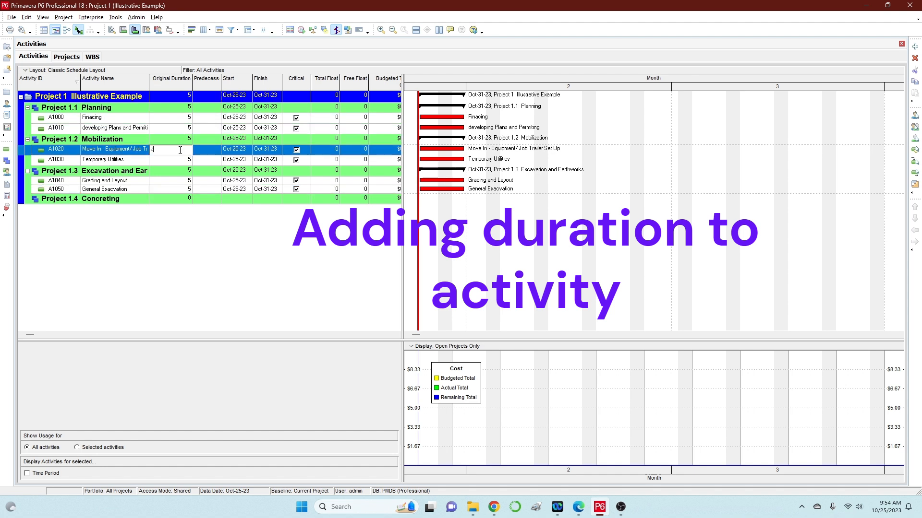
left_click(174, 161)
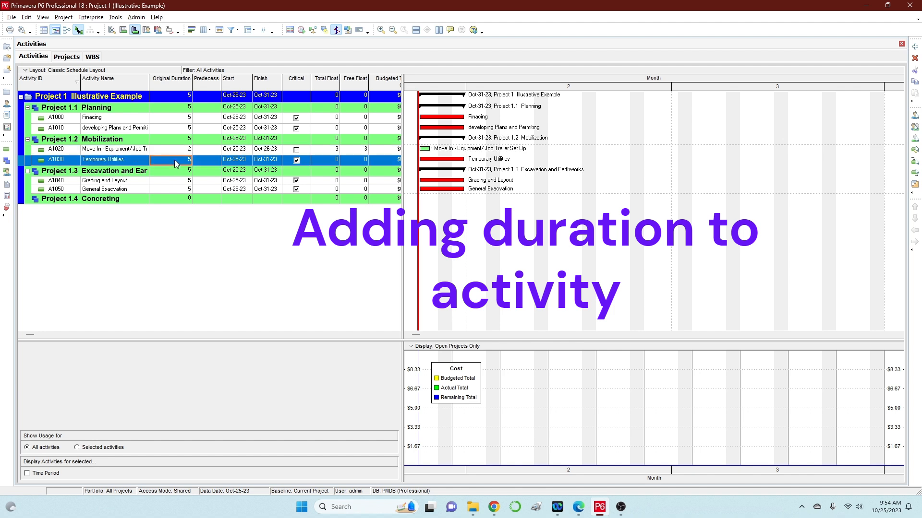
type("1")
Step: Set the Excavation and Earthworks activities' original durations to 2 for Grading and Layout and 3 for General Exacvation
left_click(171, 181)
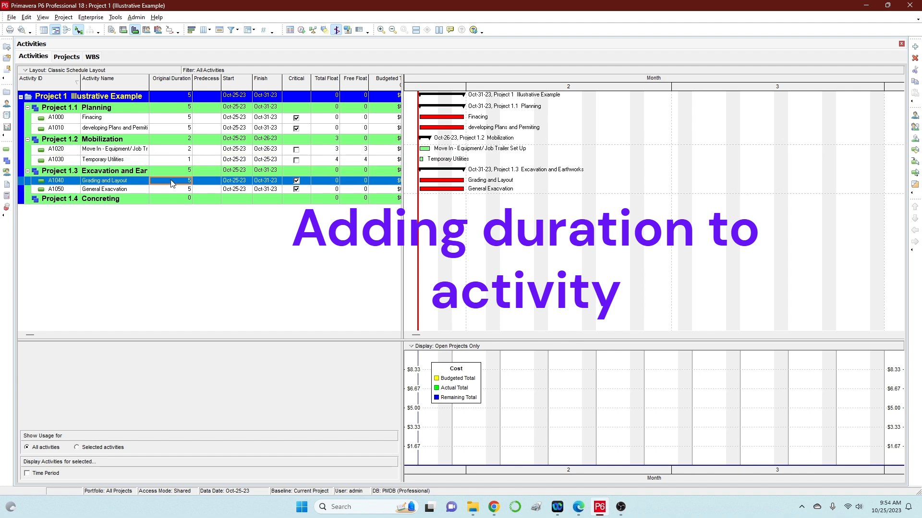
type("2")
left_click(175, 189)
type("3")
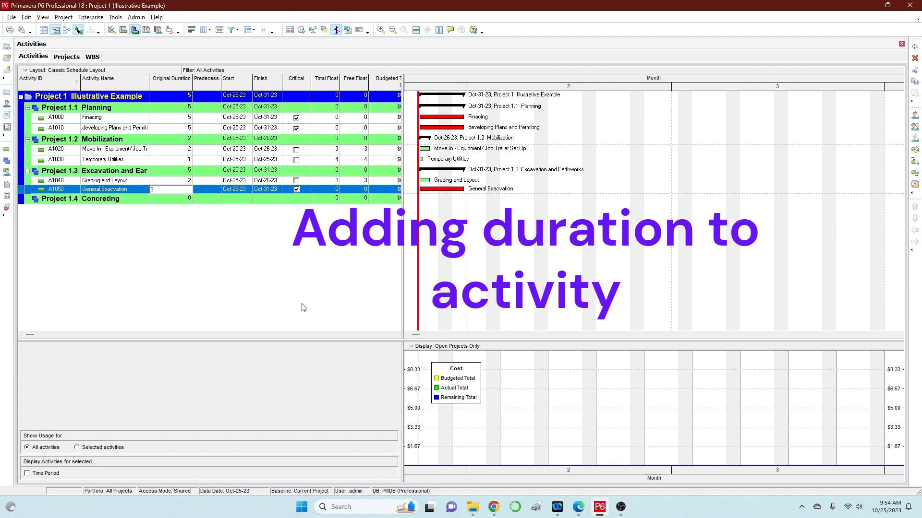
key("Return")
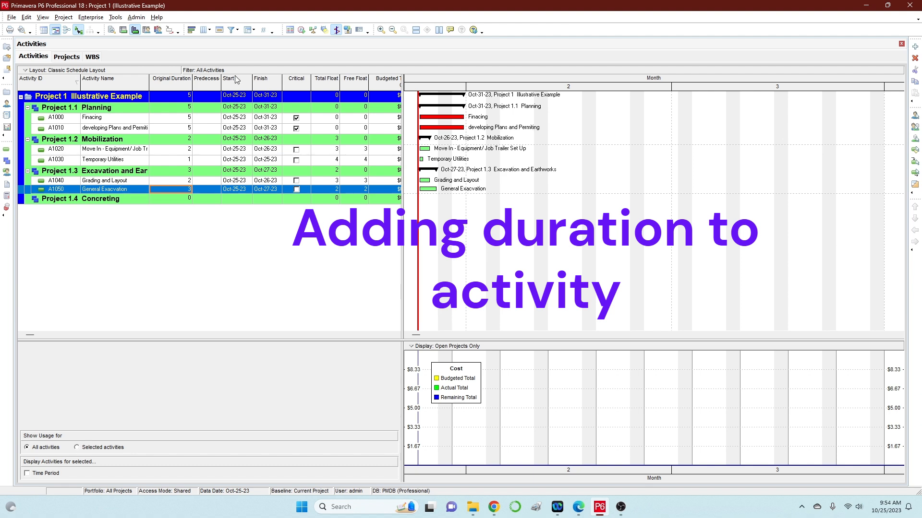
Step: Widen the Predecessors column and assign A1000 Finacing as the predecessor of A1010 developing Plans and Permiting
left_click_drag(222, 86, 260, 85)
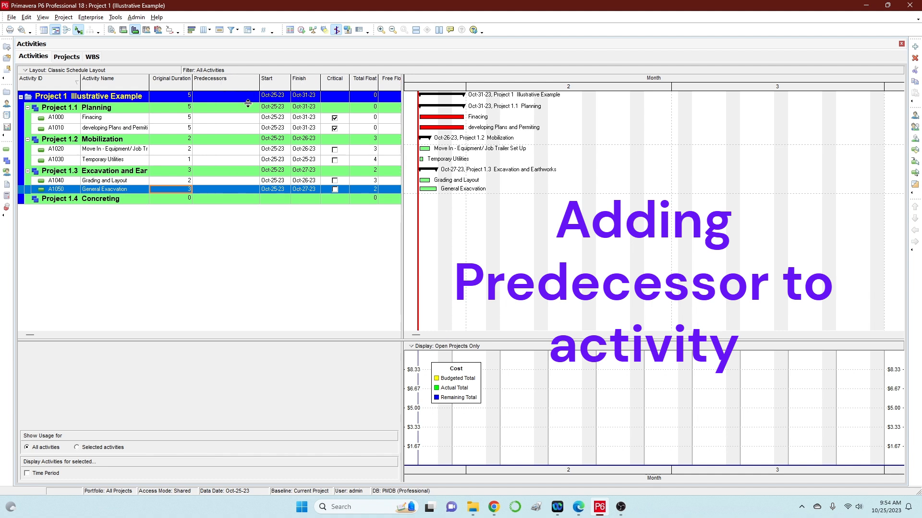
left_click(222, 119)
left_click(216, 128)
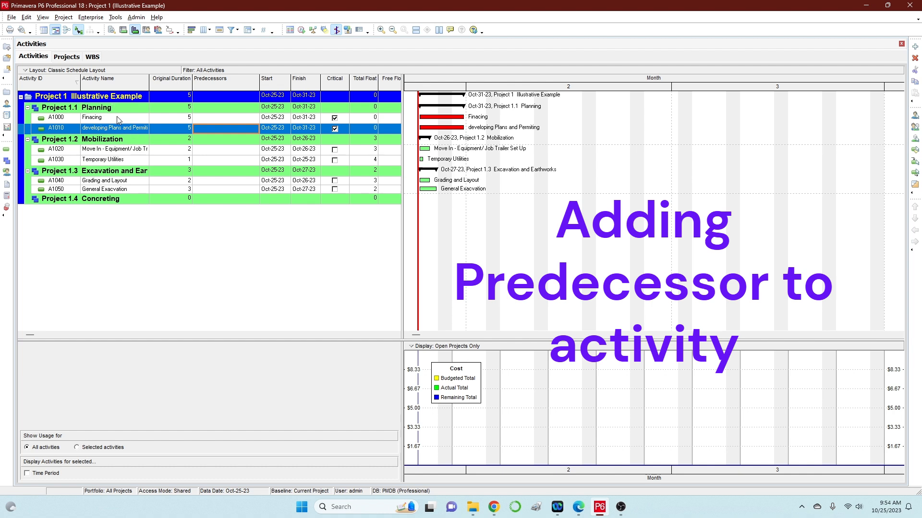
double_click(226, 128)
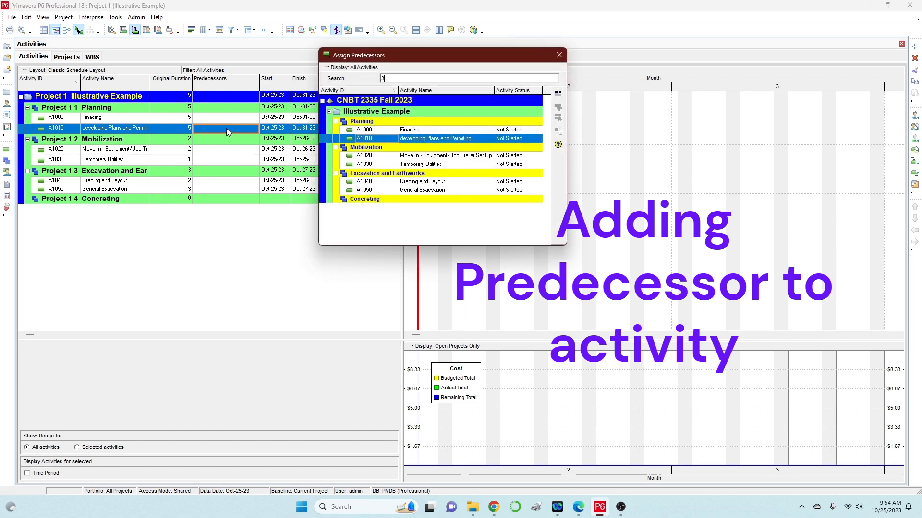
left_click_drag(424, 63, 468, 71)
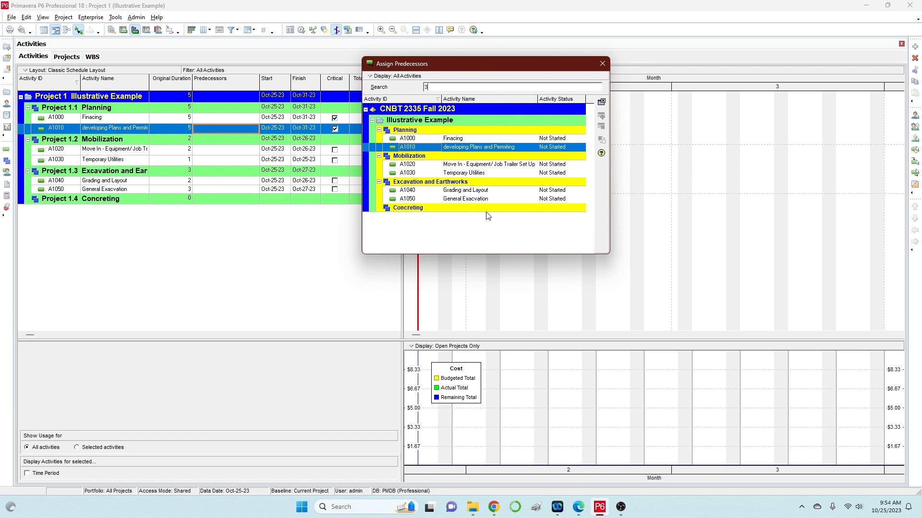
left_click(456, 140)
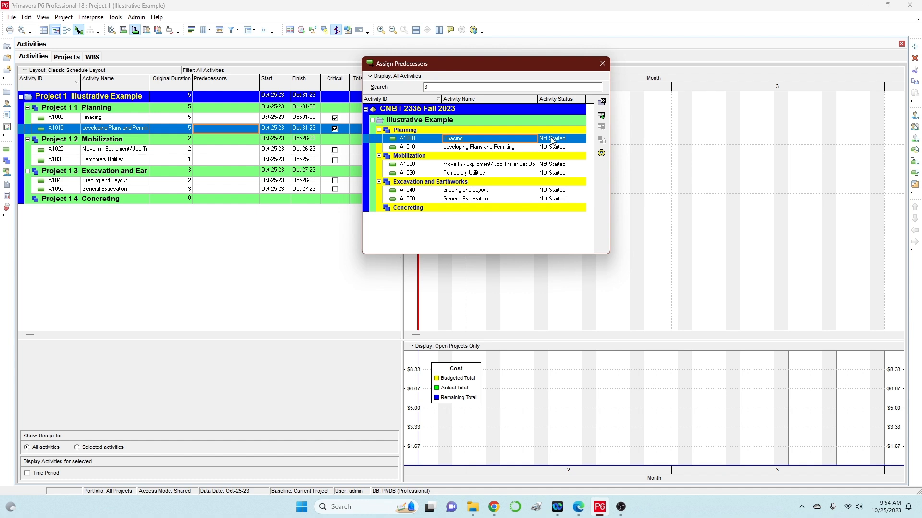
left_click(601, 116)
Step: Assign A1010 as the predecessor of A1020 Move In, and A1020 as the predecessor of A1030 Temporary Utilities
left_click(217, 152)
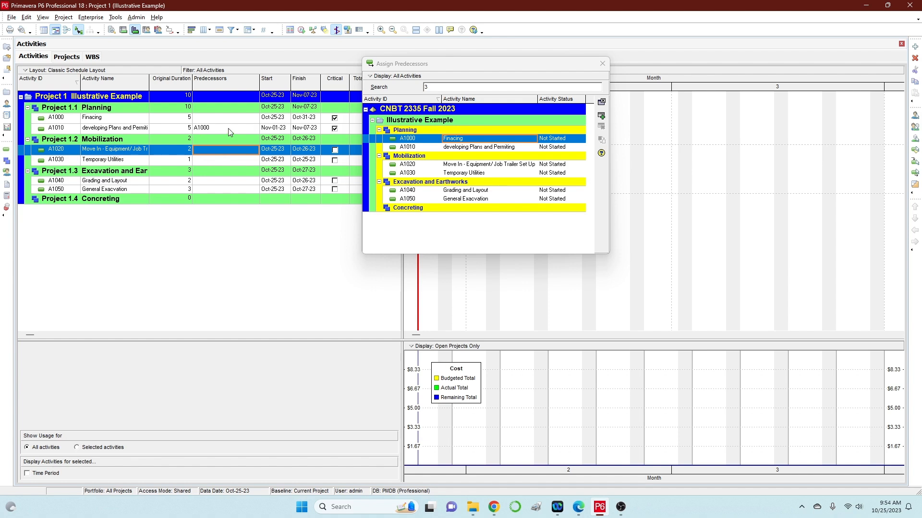
left_click(512, 147)
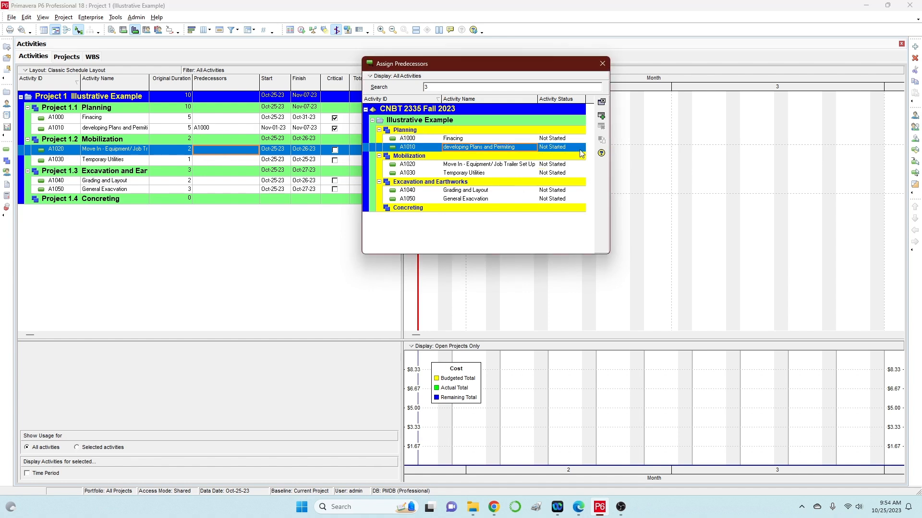
left_click(601, 117)
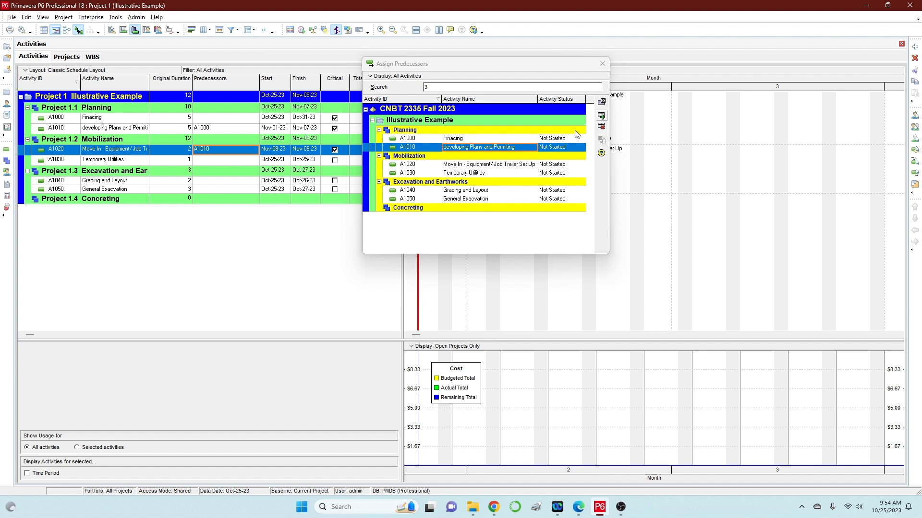
left_click(211, 161)
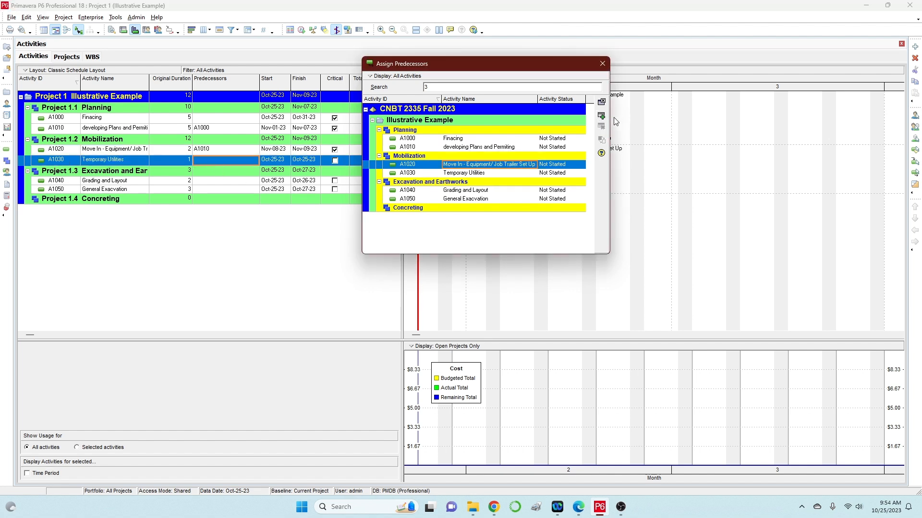
left_click(601, 115)
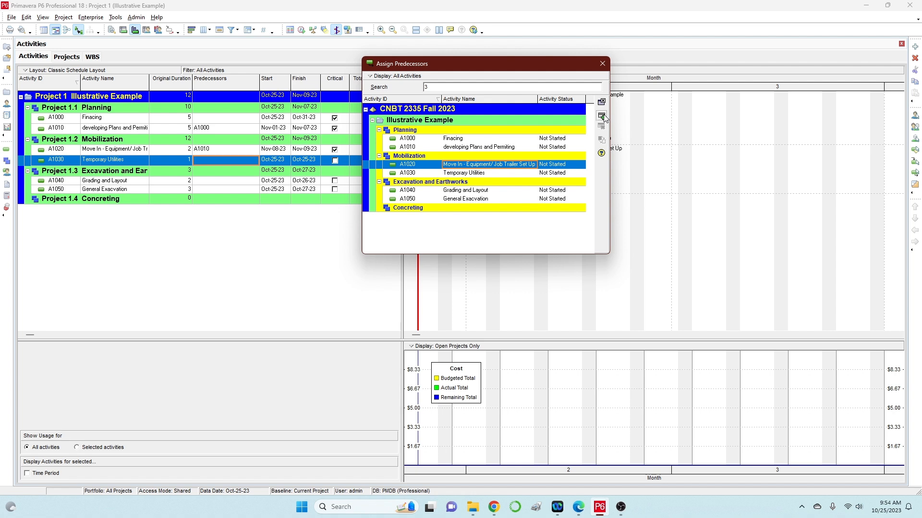
Step: Assign A1030 as the predecessor of A1040 Grading and Layout, and A1040 as the predecessor of A1050 General Exacvation
left_click(222, 181)
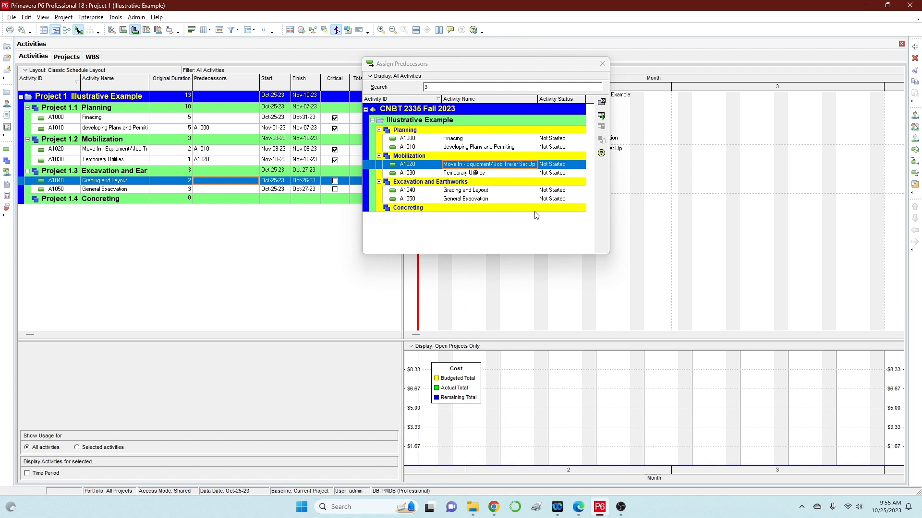
left_click(487, 173)
left_click(601, 115)
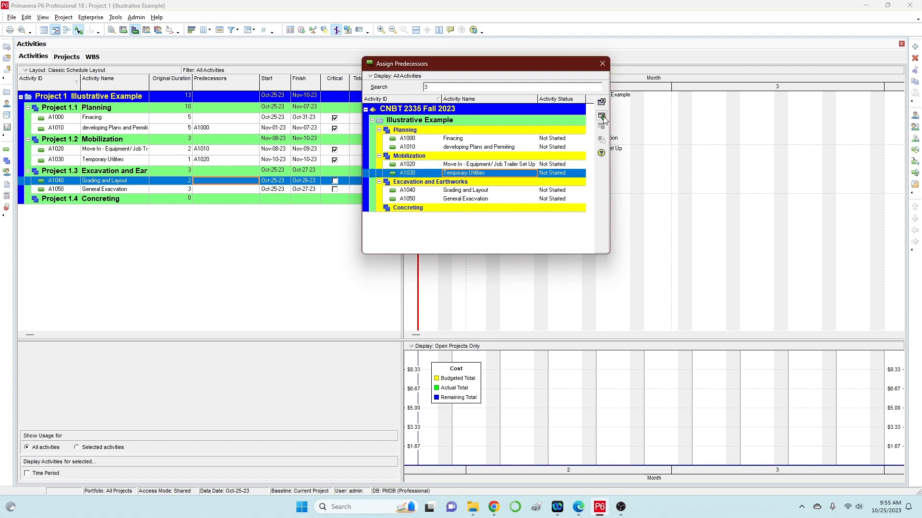
left_click(217, 189)
left_click(479, 192)
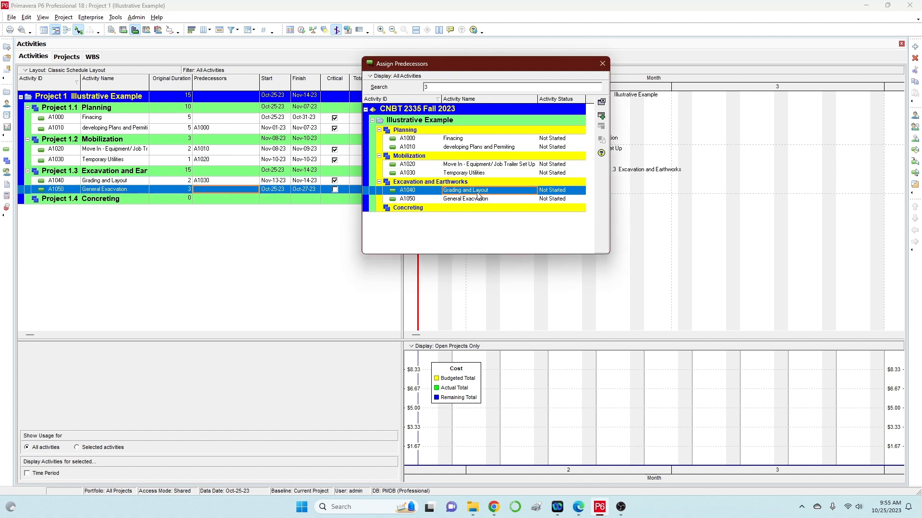
left_click(601, 116)
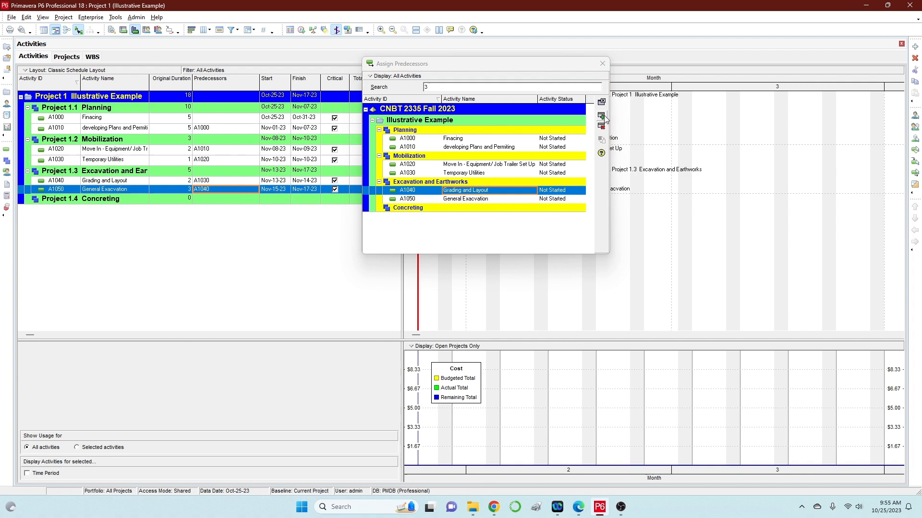
left_click(603, 64)
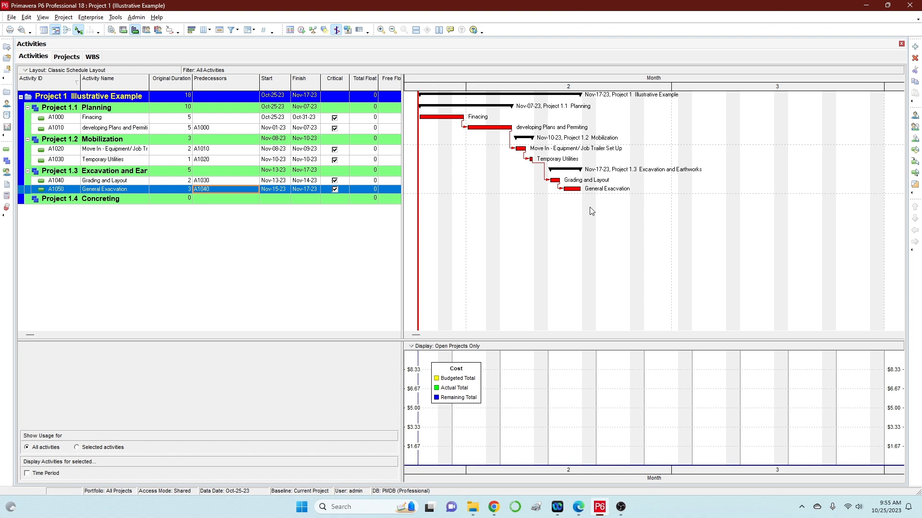
left_click(560, 188)
left_click(525, 154)
left_click(509, 142)
left_click_drag(451, 119, 457, 141)
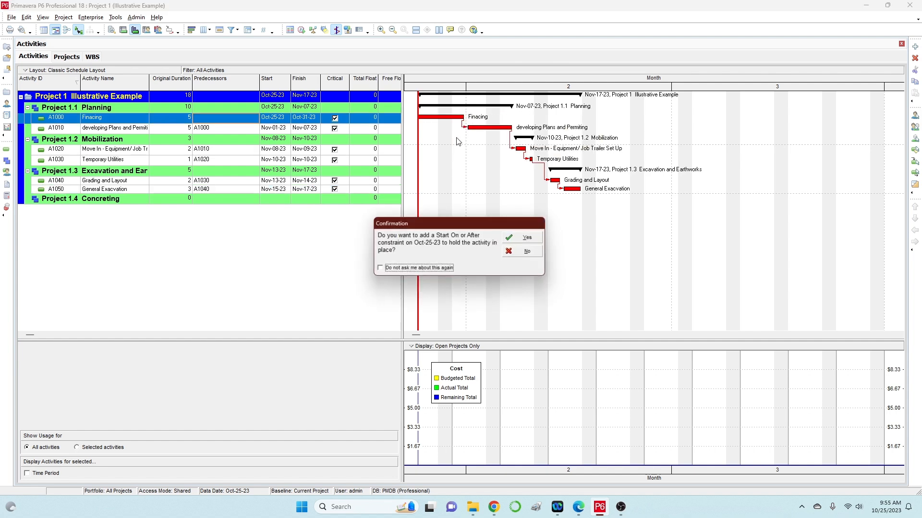
left_click(533, 254)
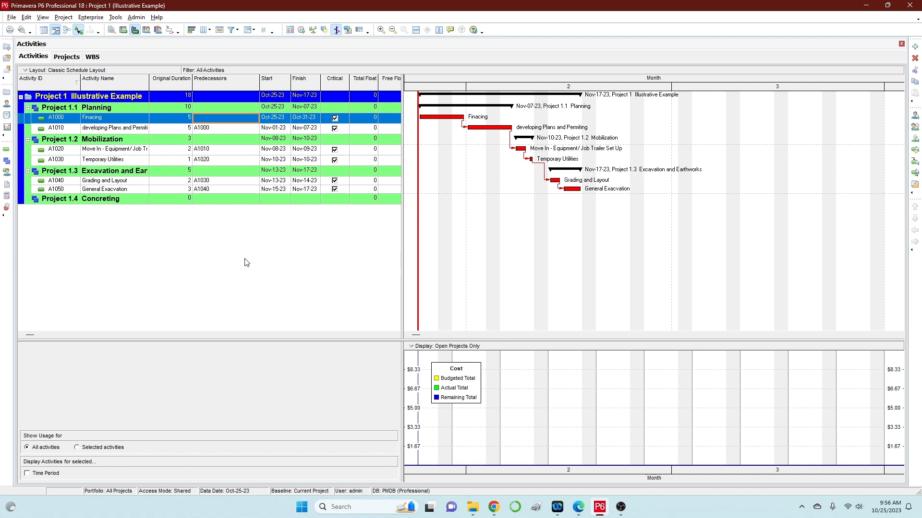
left_click(251, 220)
left_click(546, 239)
left_click(506, 423)
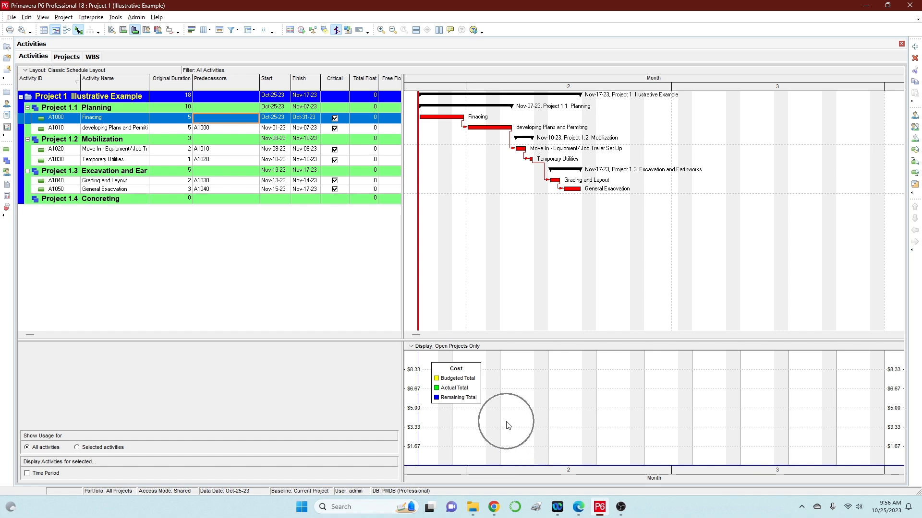
Step: Show the activity details of Finacing, look through them up to its successors, and shrink the details area to enlarge the schedule
left_click(112, 31)
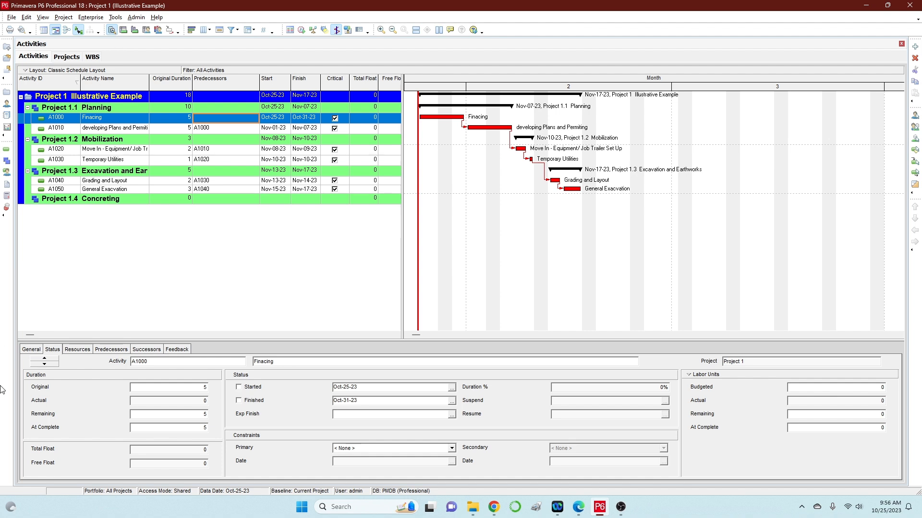
left_click(35, 351)
left_click(55, 355)
left_click(72, 354)
left_click(112, 355)
left_click(146, 352)
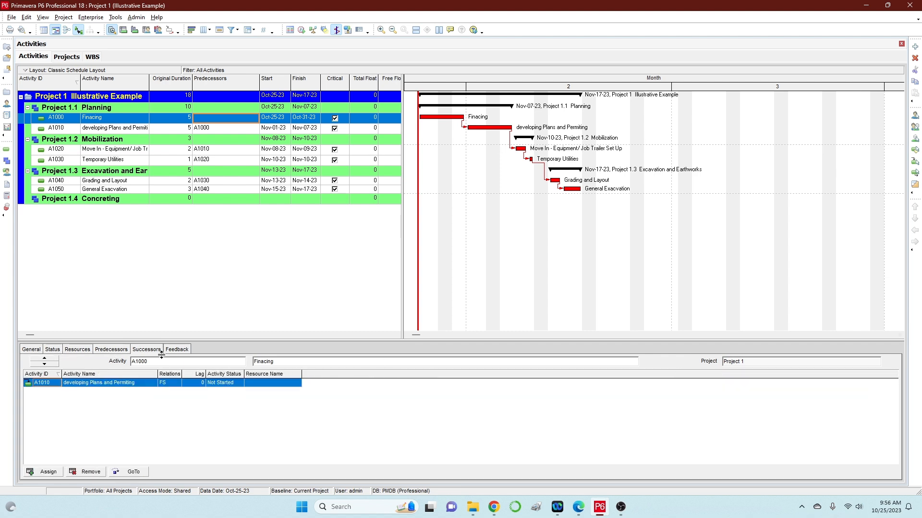
left_click_drag(448, 339, 445, 355)
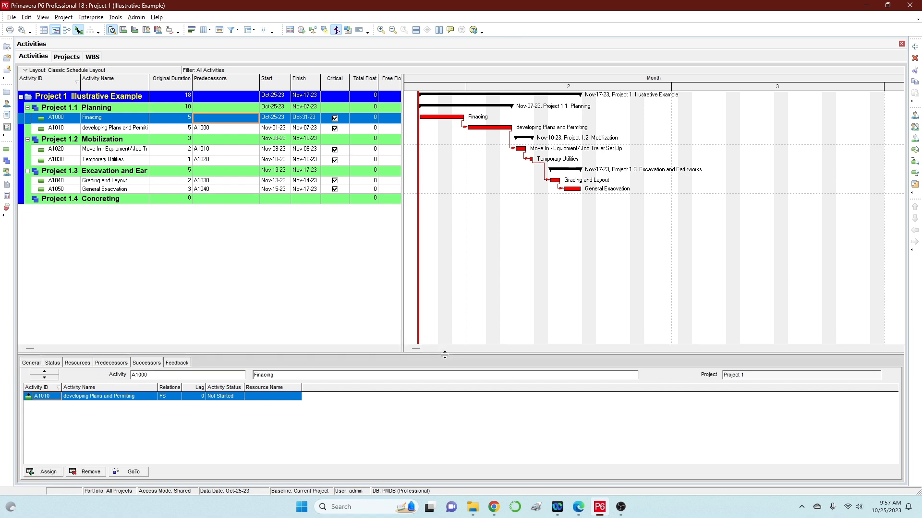